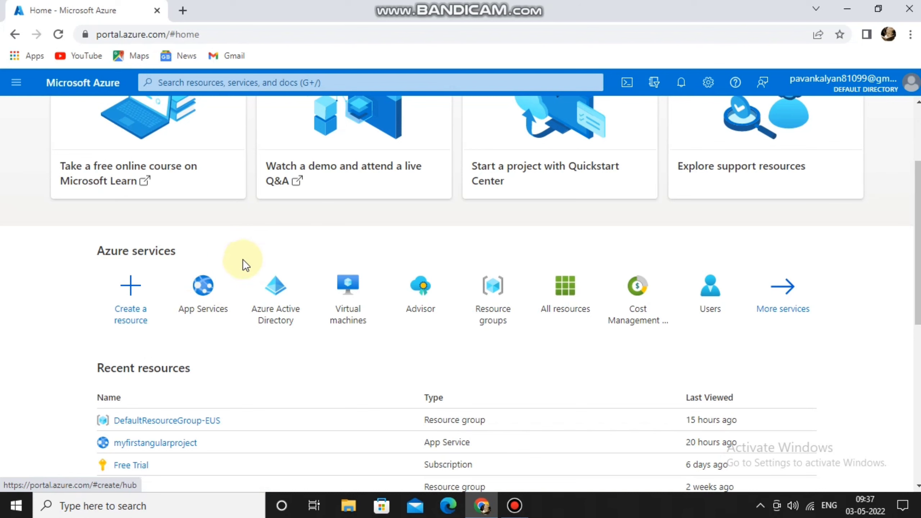
Start creating a new Azure virtual machine from the Virtual machines service
left_click(360, 298)
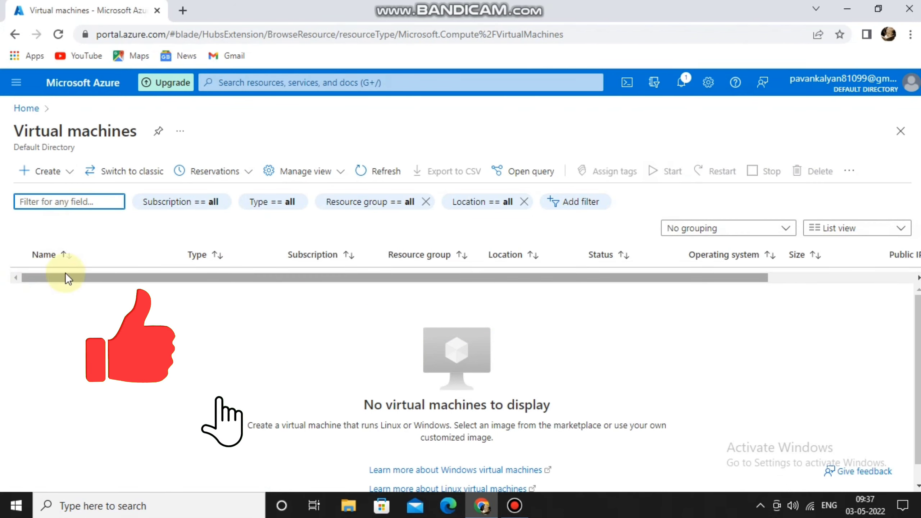
left_click(65, 173)
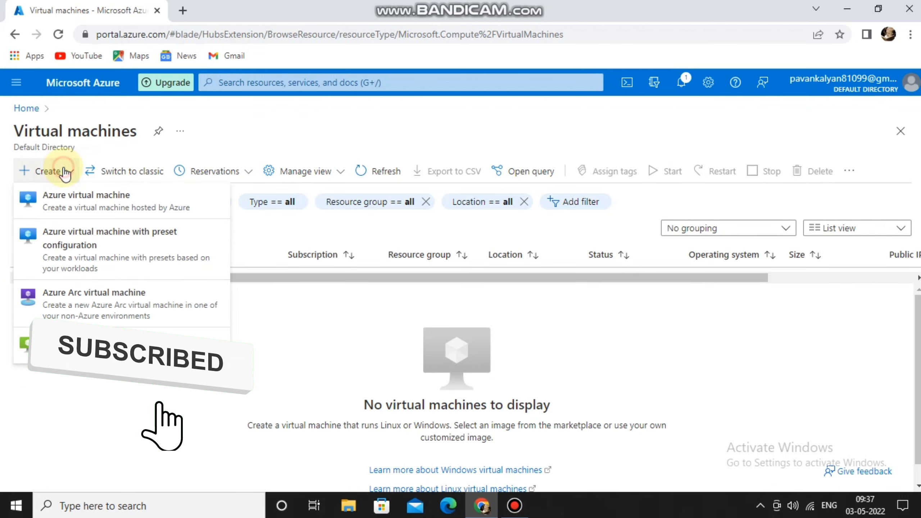
left_click(77, 203)
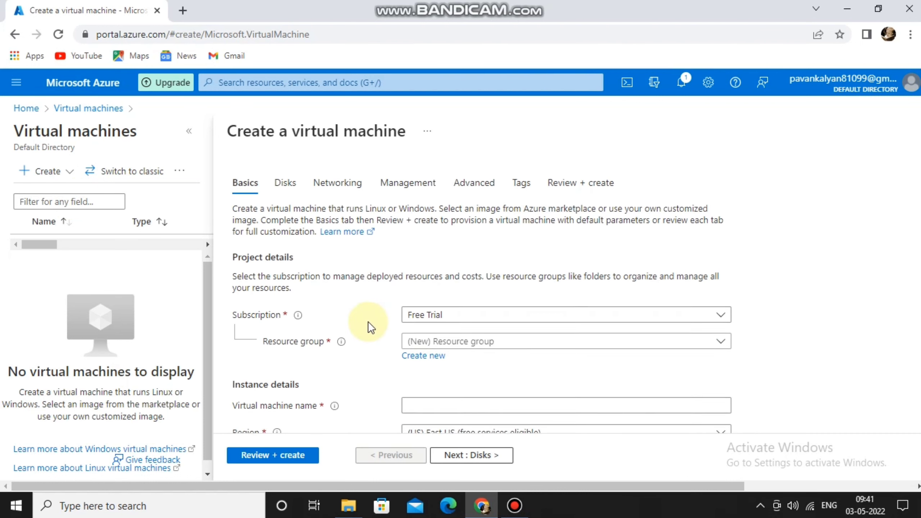
Assign the new virtual machine to the existing resource group DefaultResourceGroup-EUS
scroll(368, 321, "down", 3)
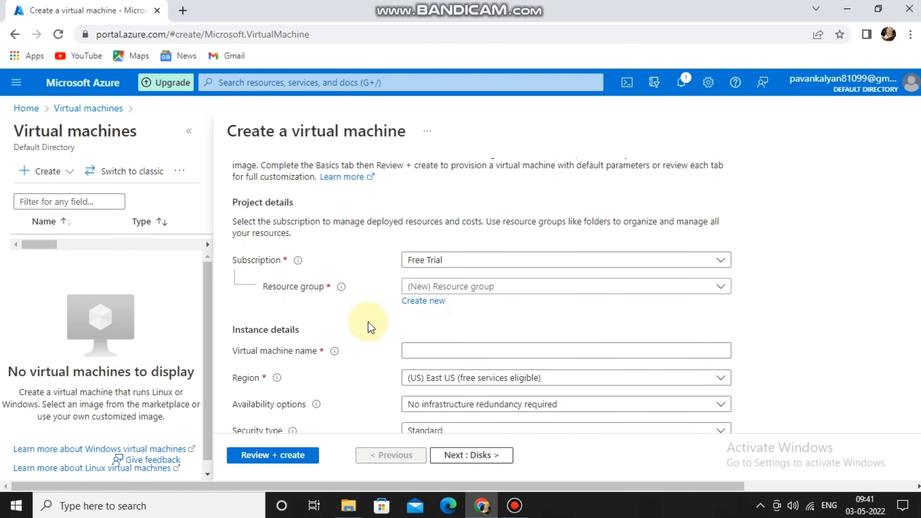
scroll(368, 321, "down", 1)
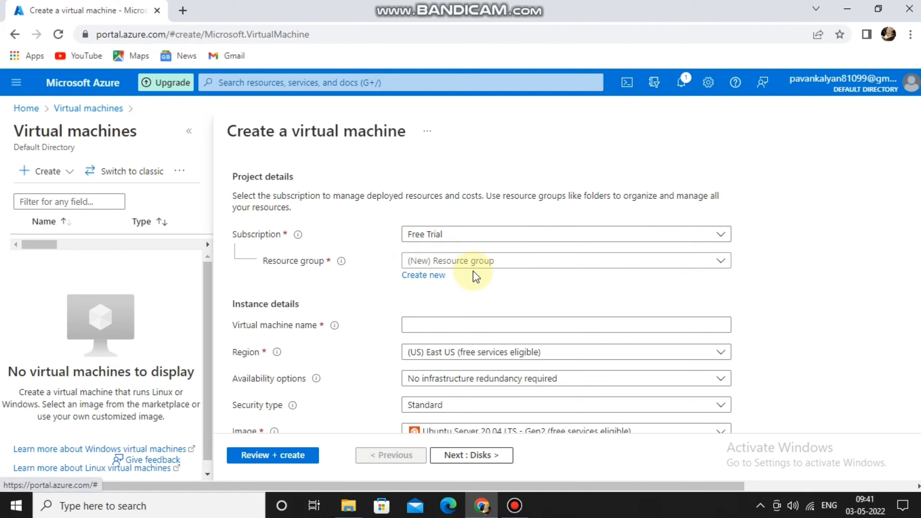
left_click(496, 266)
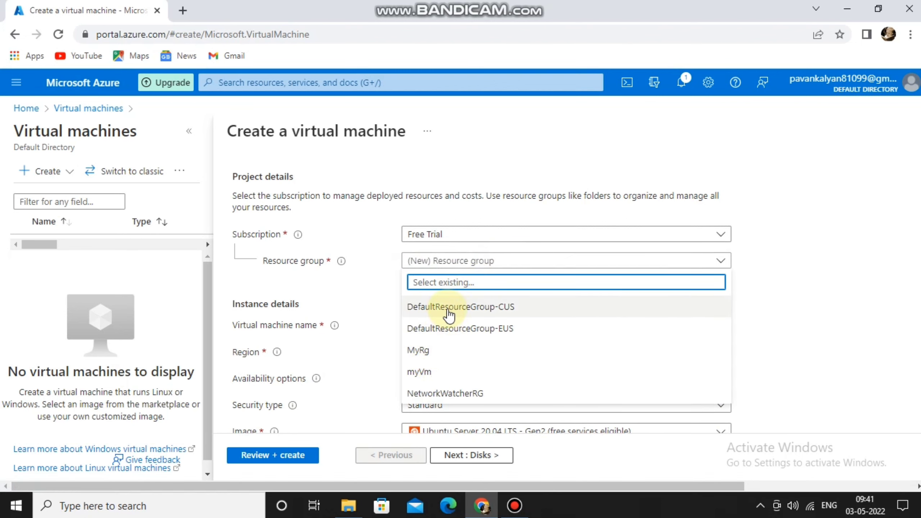
left_click(453, 329)
scroll(427, 287, "down", 2)
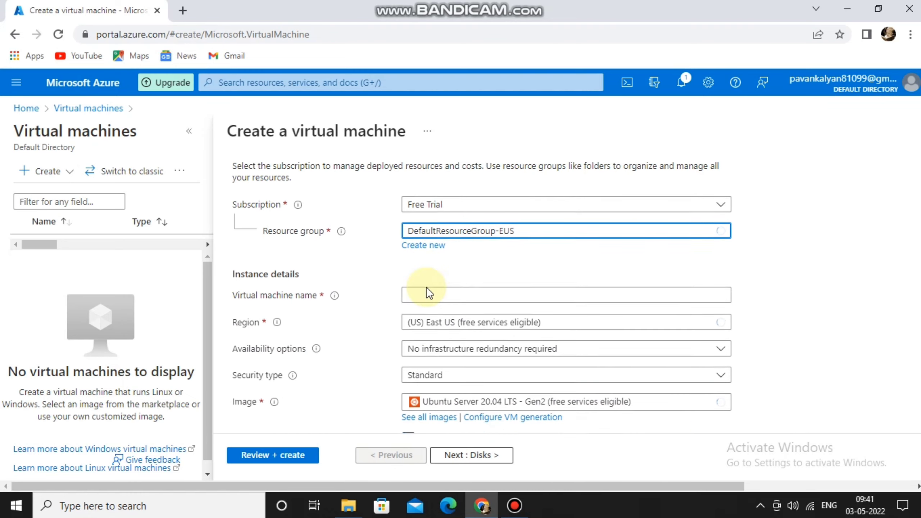
Name the virtual machine vmdemo and check the available regions without changing the selection
left_click(433, 260)
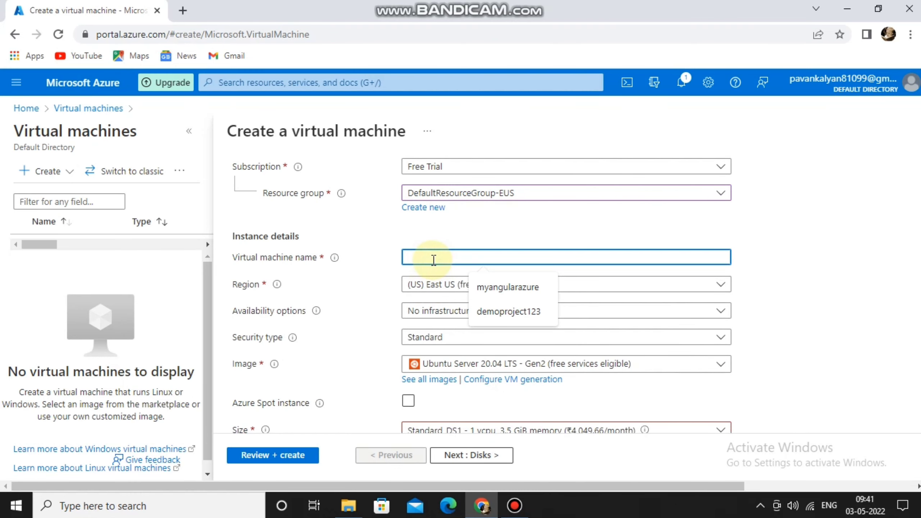
type("vmdemo")
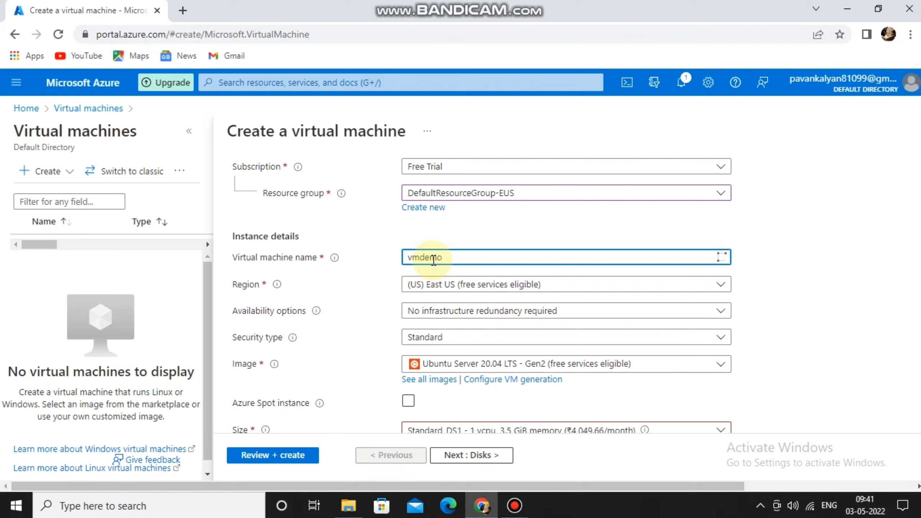
left_click(499, 240)
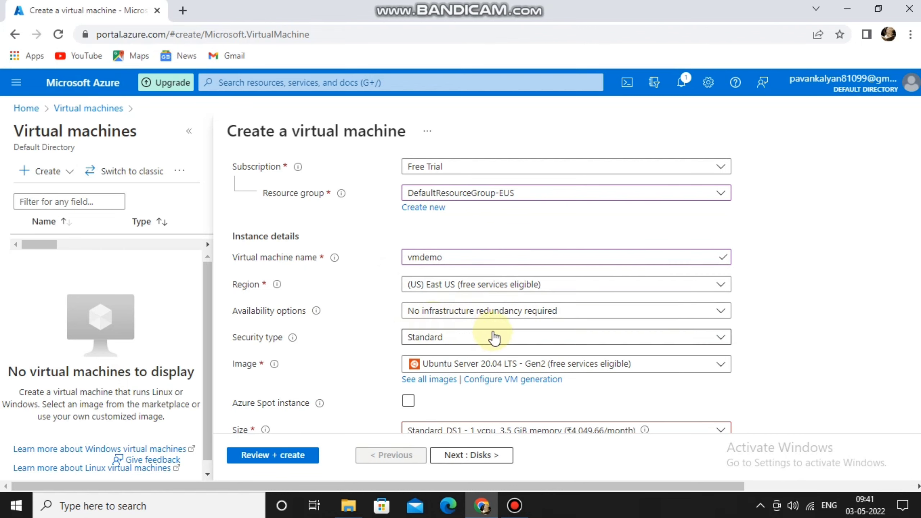
left_click(531, 285)
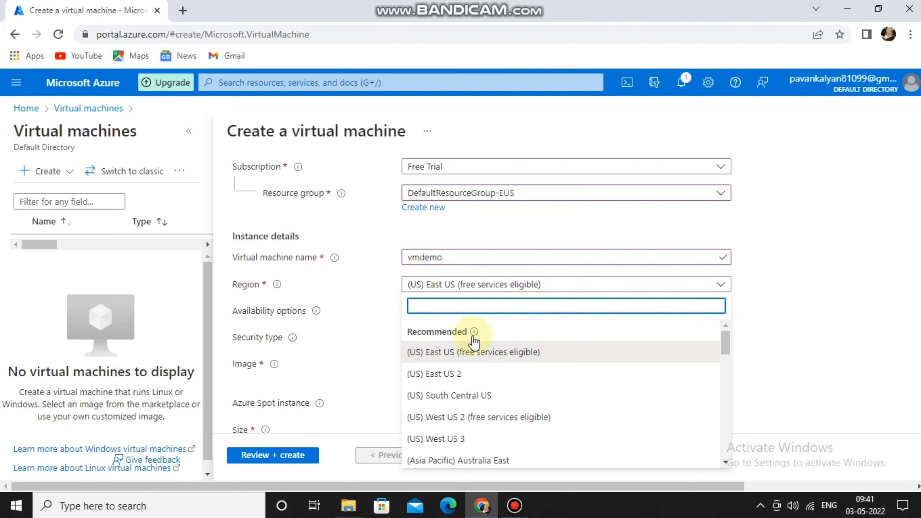
left_click(602, 284)
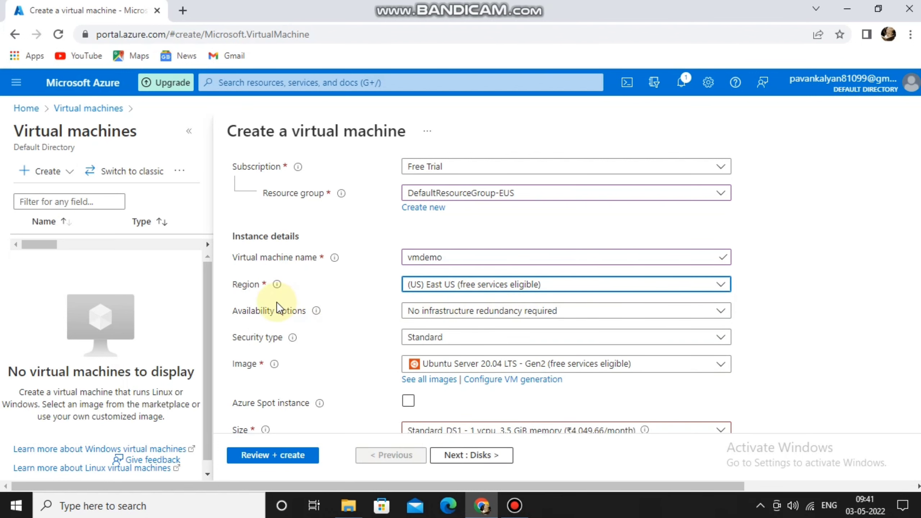
Choose Windows Server 2019 Datacenter - Gen2 as the virtual machine's image
scroll(351, 301, "down", 2)
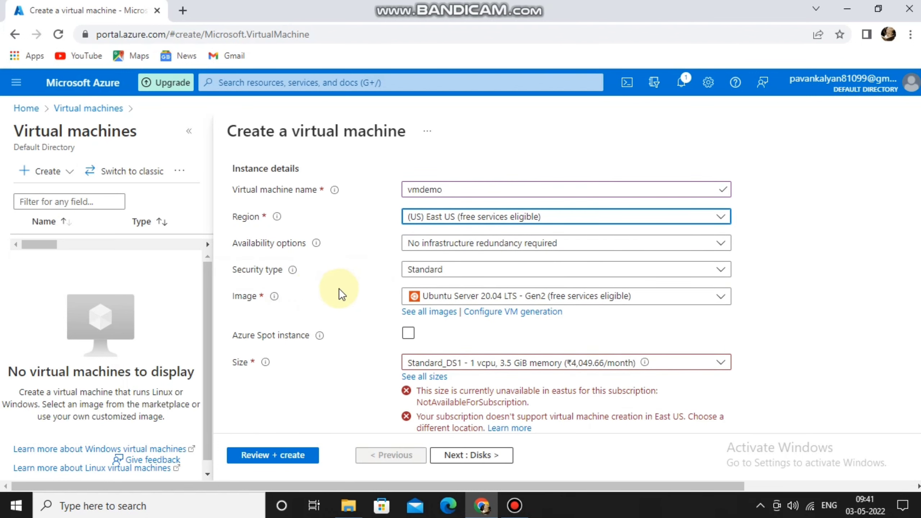
left_click(521, 303)
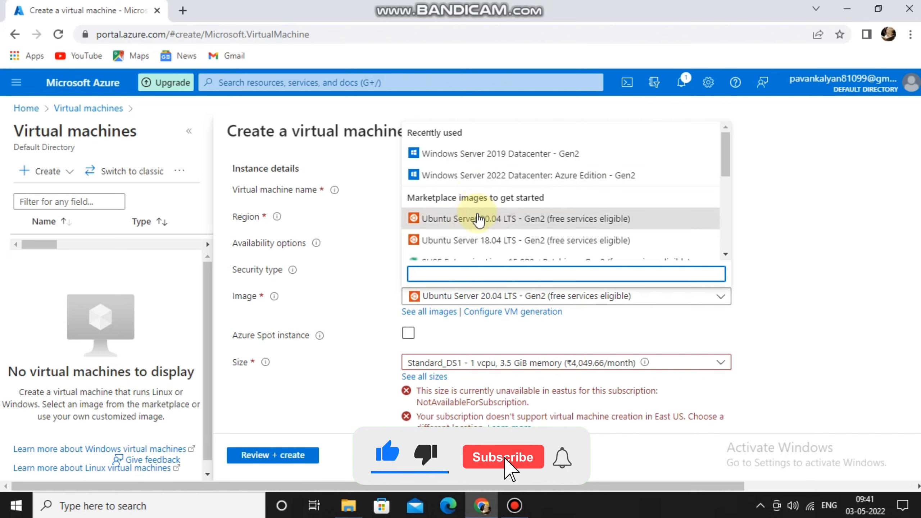
scroll(481, 221, "down", 5)
scroll(481, 221, "up", 5)
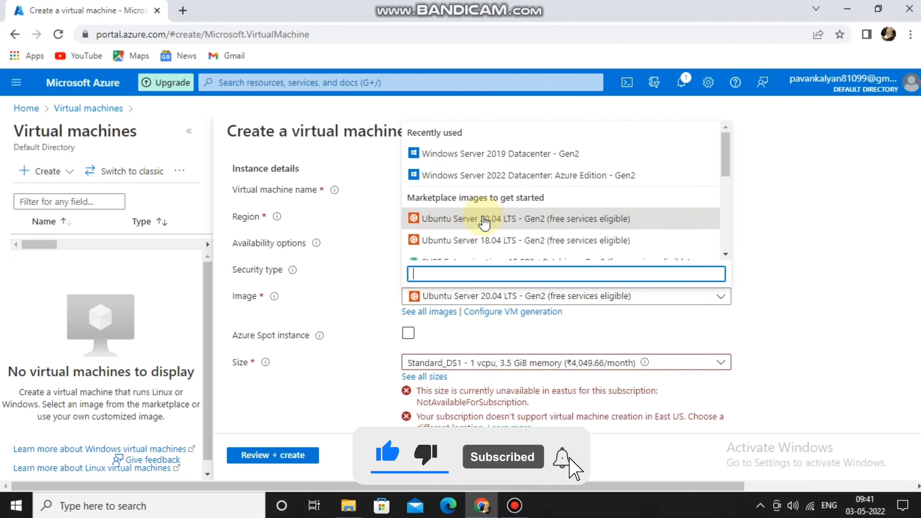
left_click(478, 160)
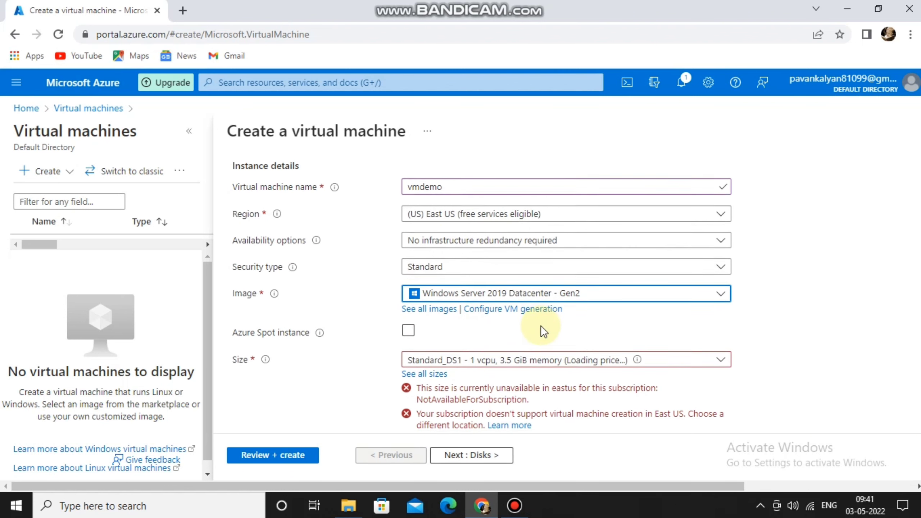
Try the region (US) East US 2 for the virtual machine
scroll(541, 326, "down", 2)
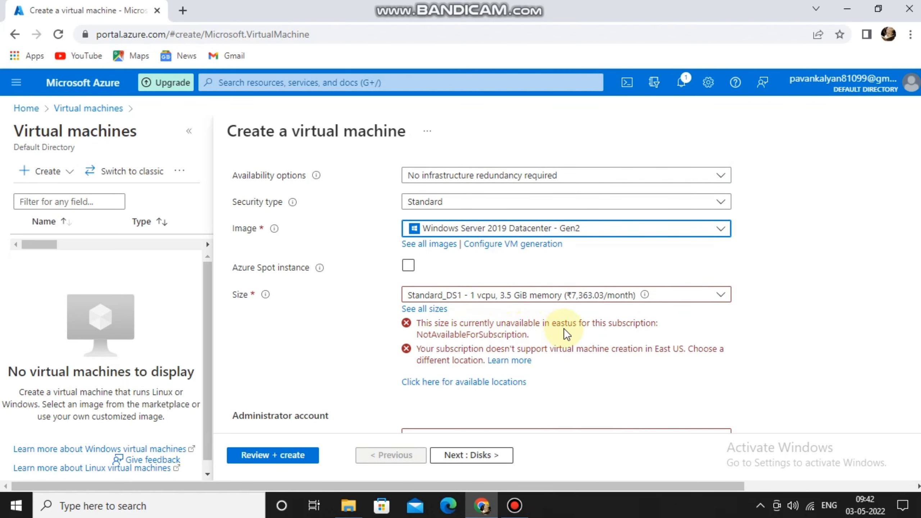
scroll(422, 294, "up", 3)
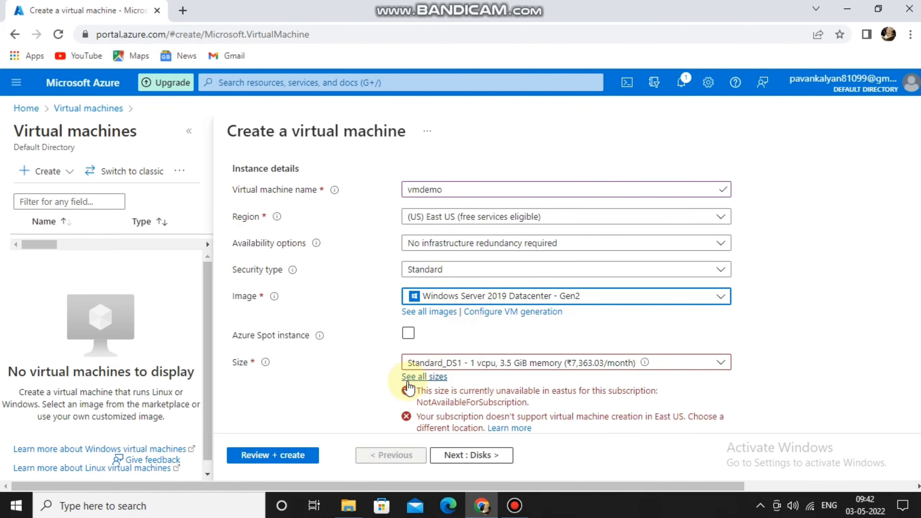
left_click(601, 219)
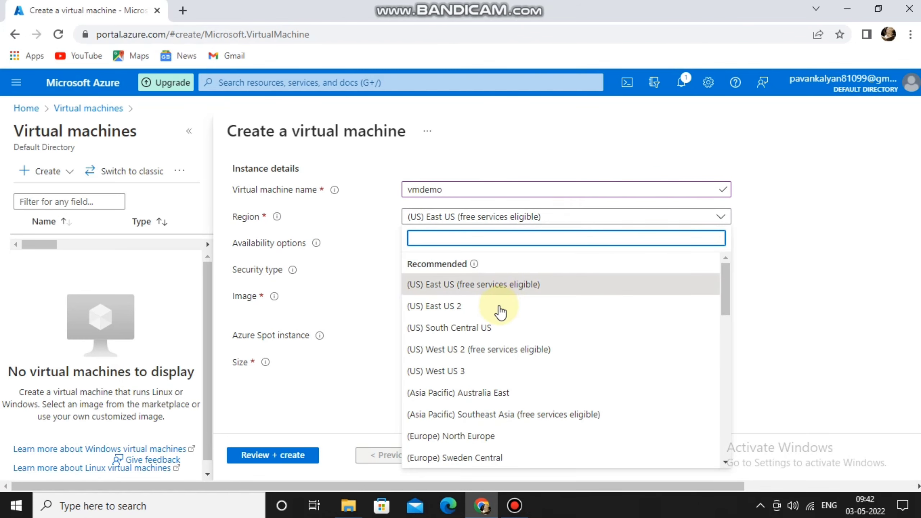
left_click(482, 309)
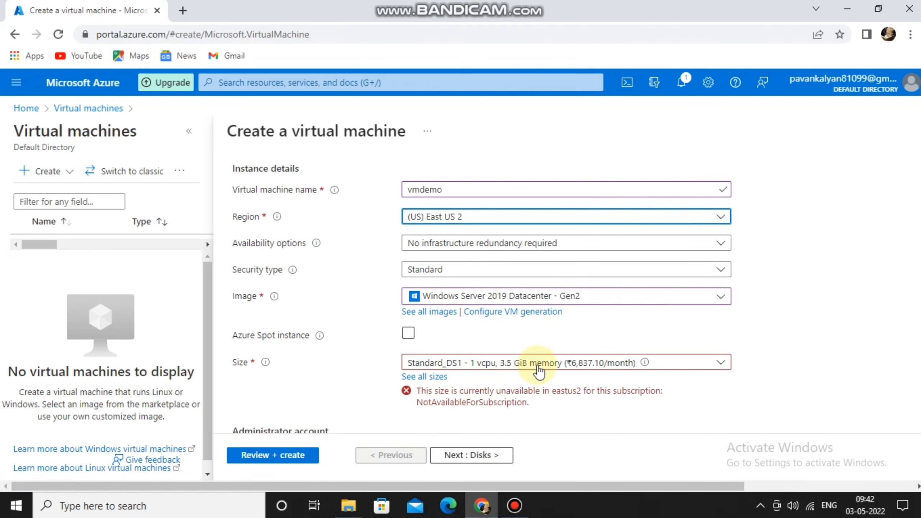
Set the virtual machine's region to (US) Central US (free services eligible)
left_click(484, 220)
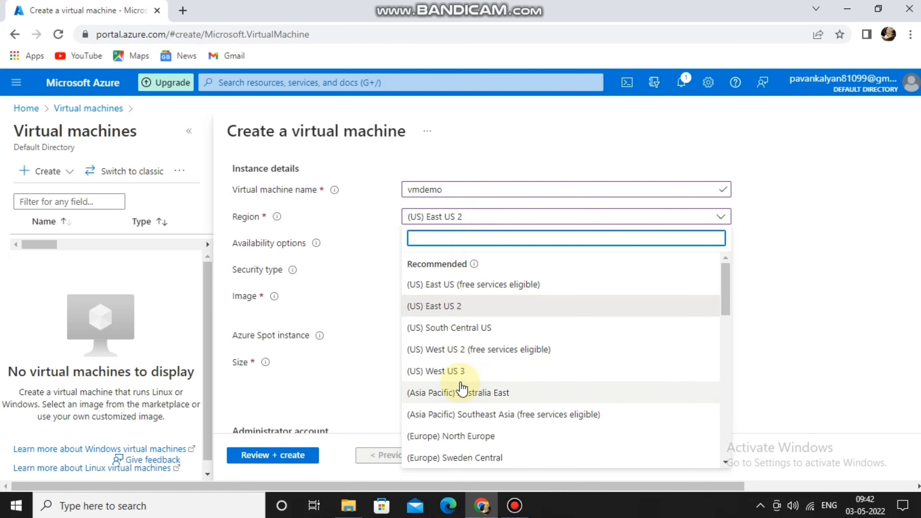
scroll(463, 383, "down", 3)
scroll(467, 378, "down", 2)
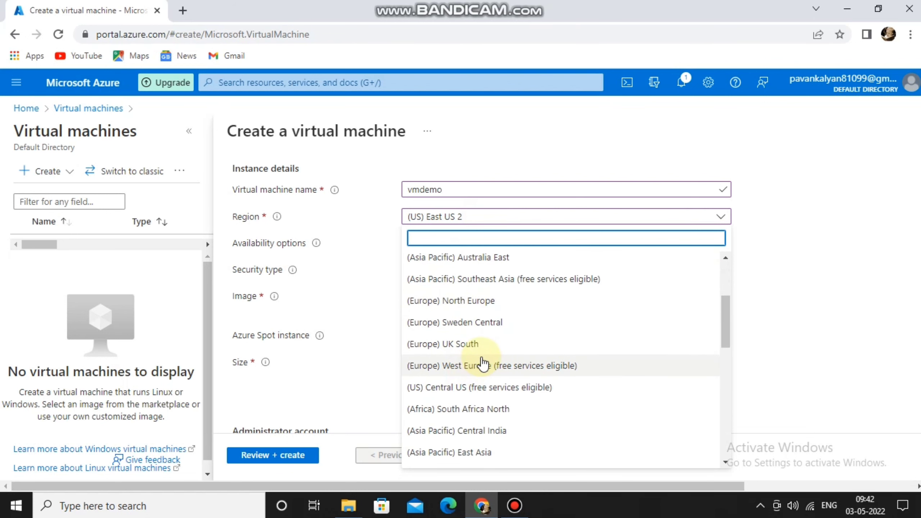
left_click(484, 386)
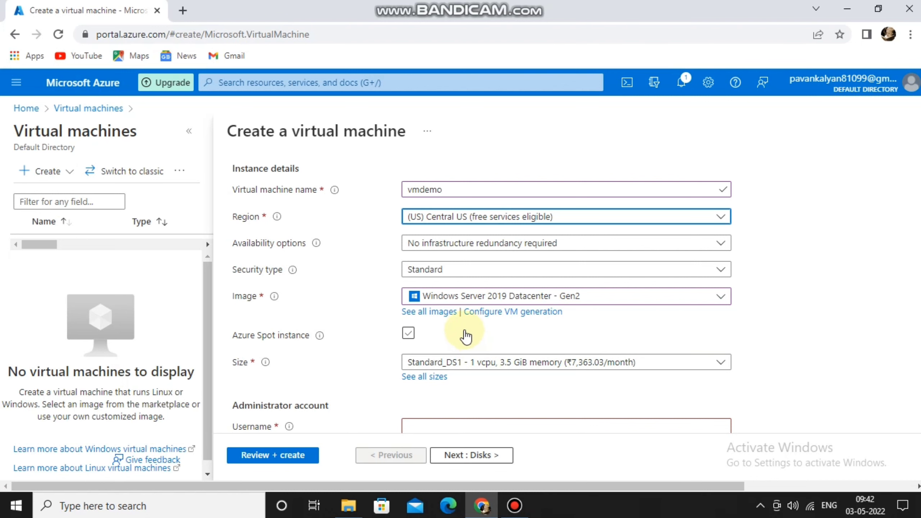
Enter demovm as the administrator account's username
scroll(467, 336, "down", 2)
scroll(350, 346, "down", 2)
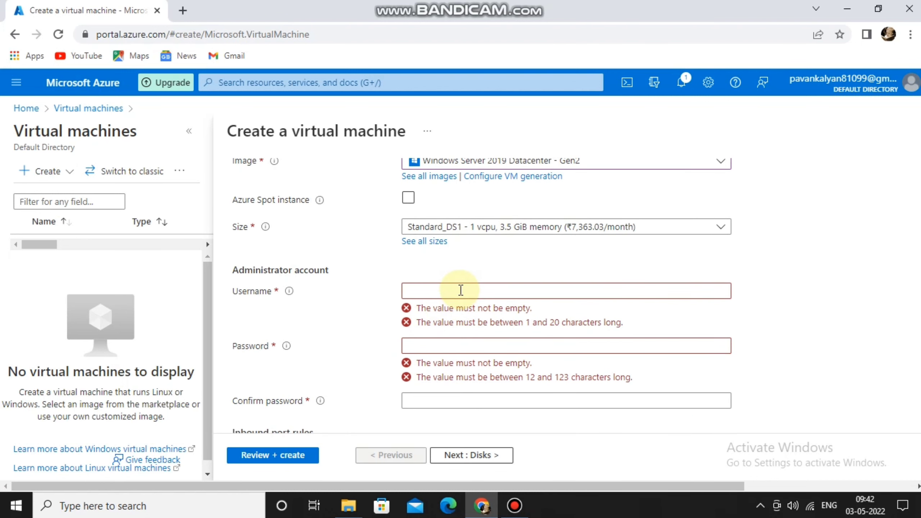
scroll(407, 317, "down", 2)
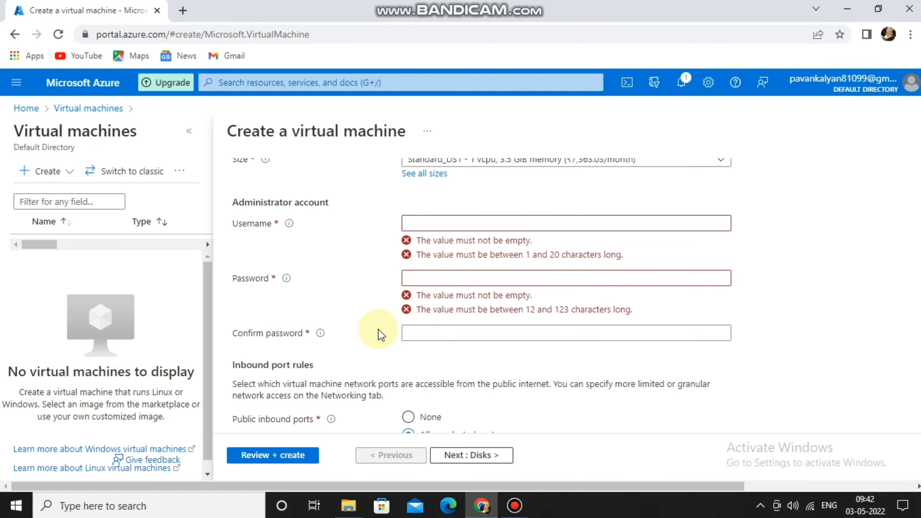
left_click(433, 226)
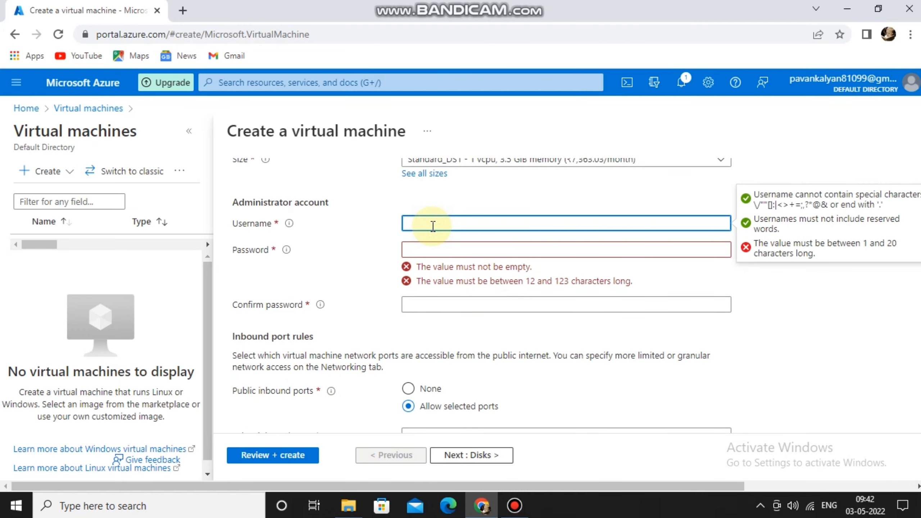
type("demovm")
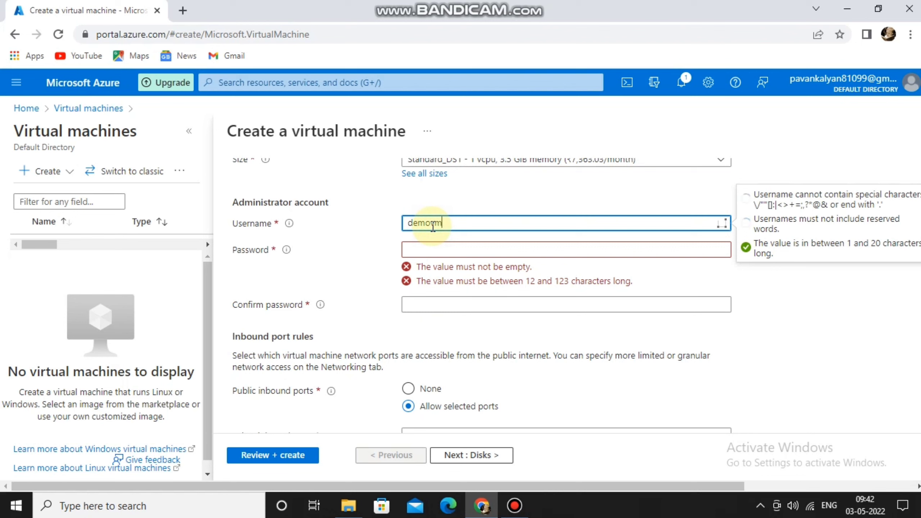
Enter a password for the administrator account that meets the length and complexity rules
left_click(456, 248)
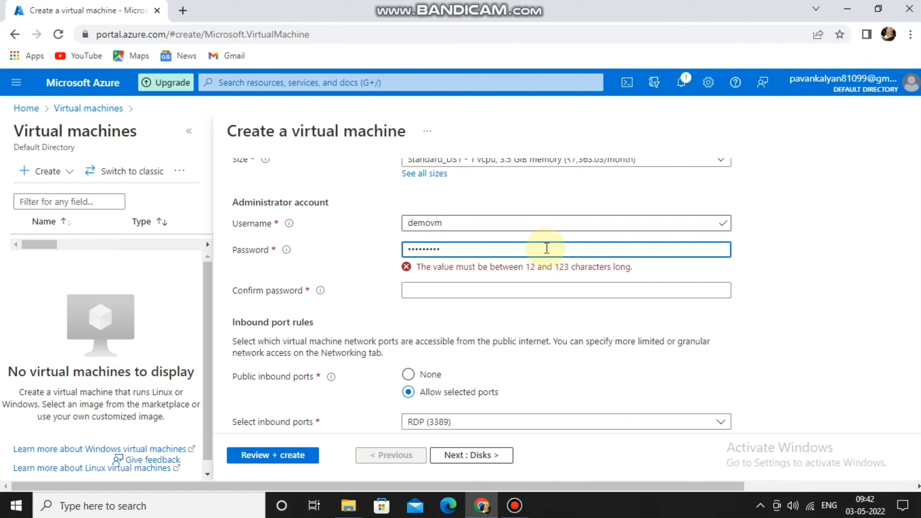
type("D•")
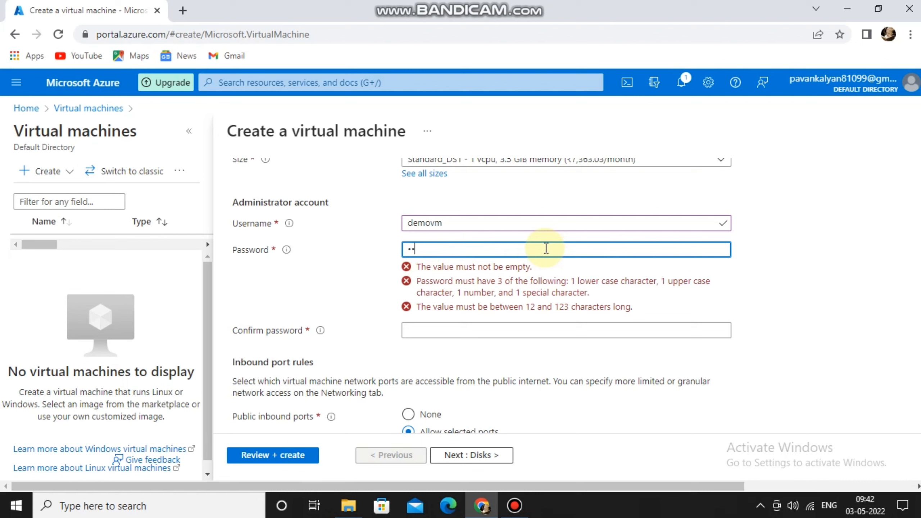
type("•")
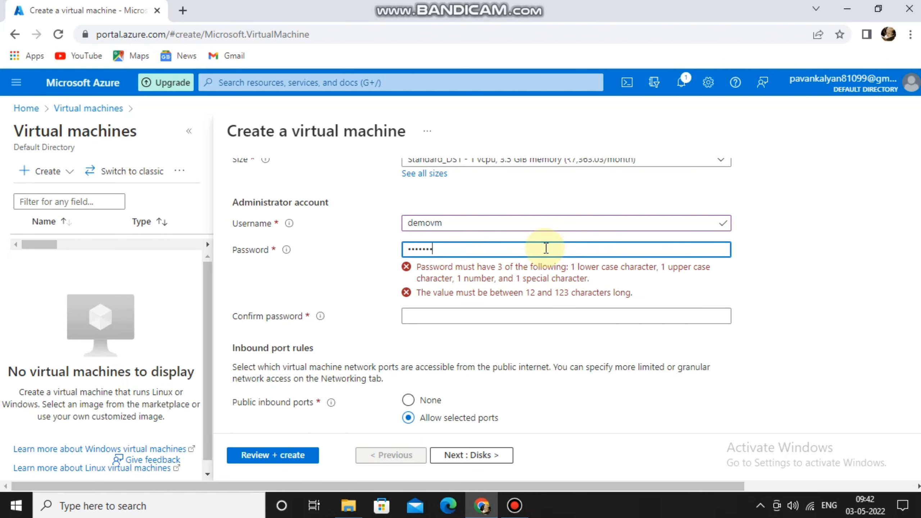
type("•••")
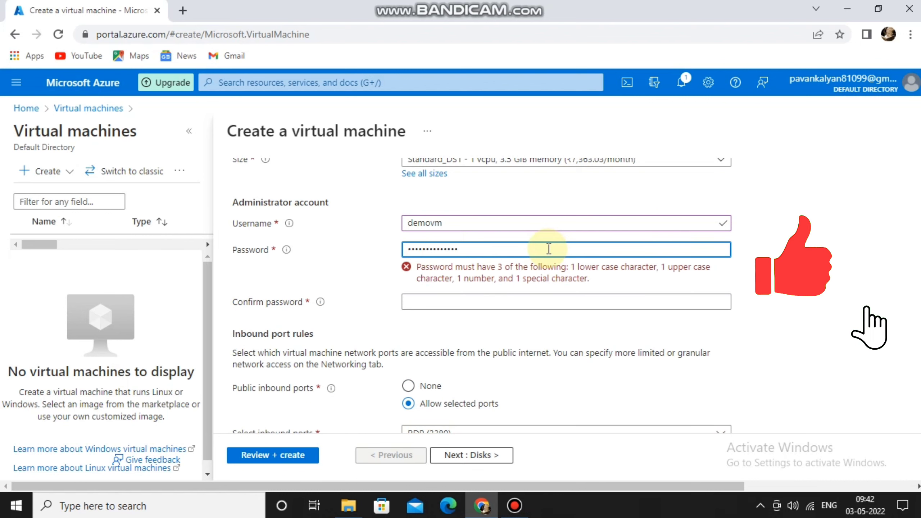
type("••••")
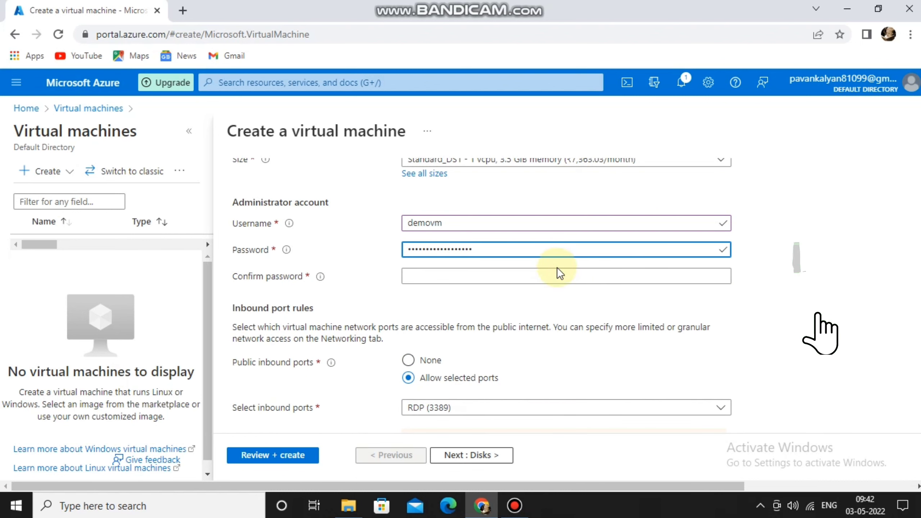
Repeat the administrator account's password in the confirmation field
left_click(557, 275)
type("•••••••")
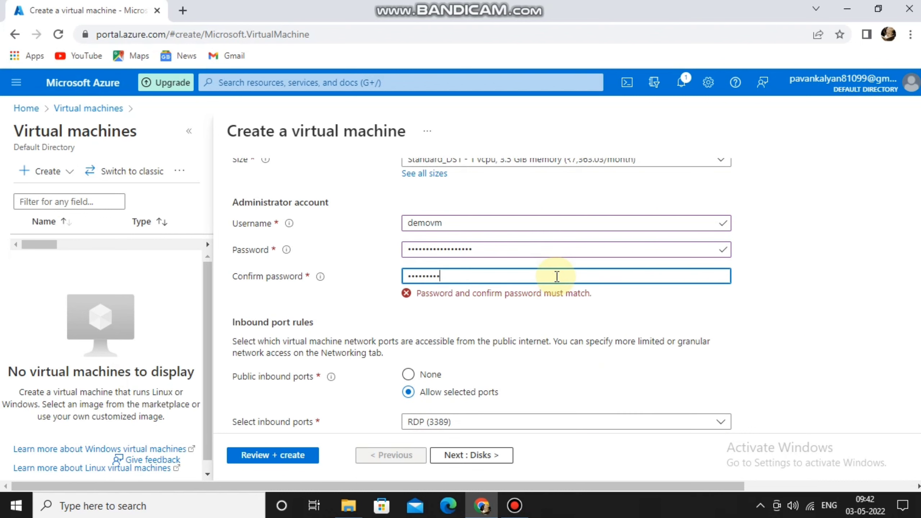
type("••")
type("•••")
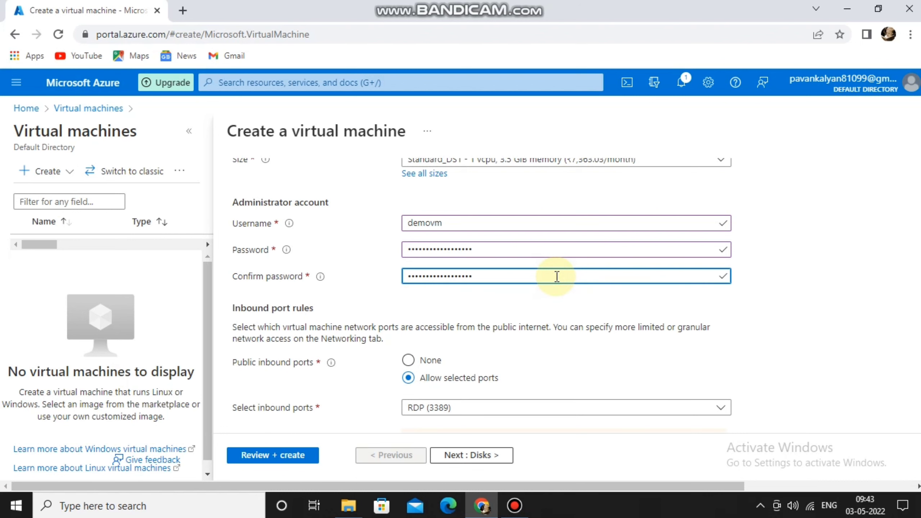
scroll(441, 306, "down", 2)
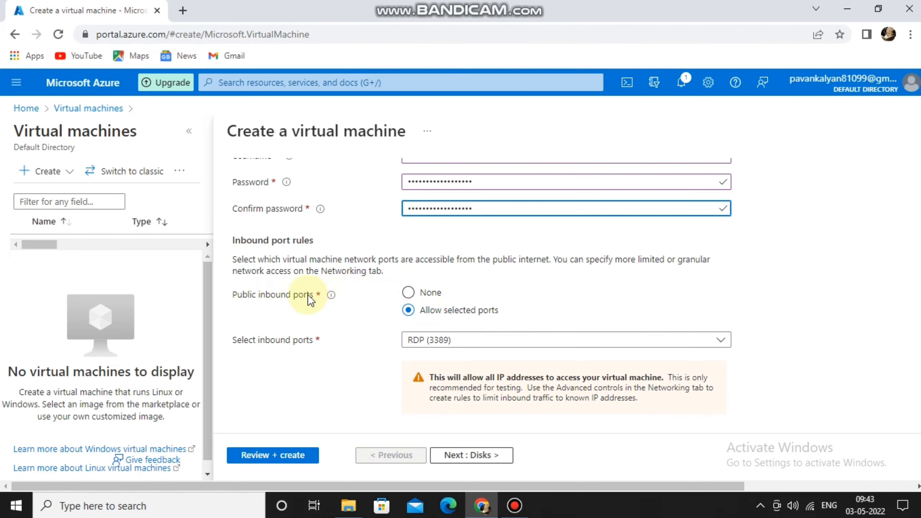
Allow HTTP (80) as a public inbound port in addition to RDP (3389)
scroll(464, 297, "down", 2)
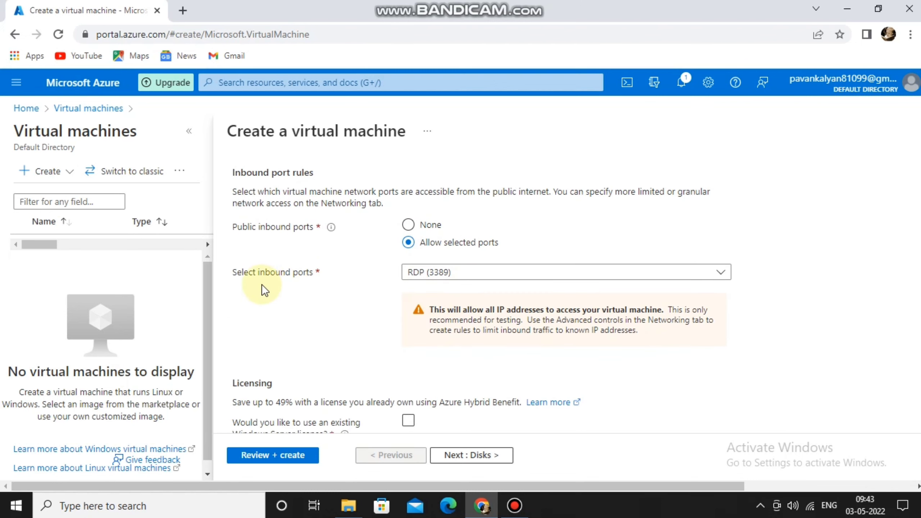
left_click(494, 273)
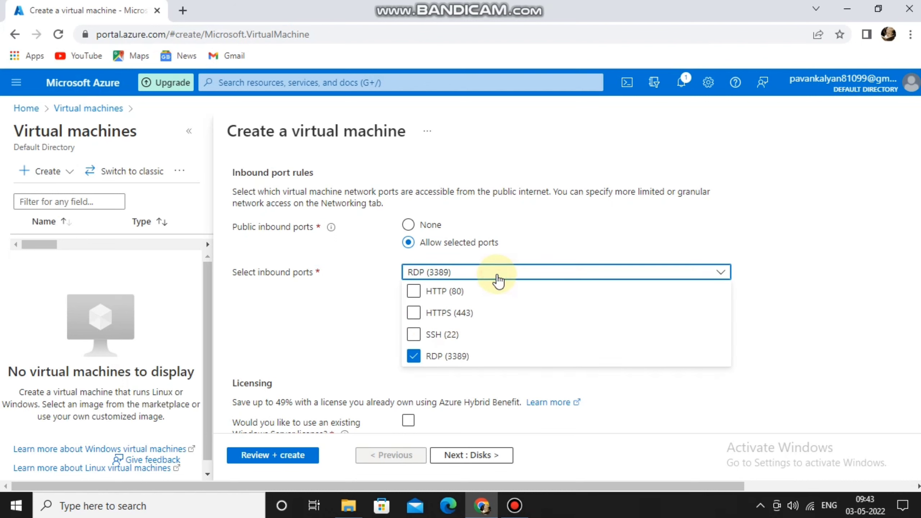
left_click(413, 291)
left_click(354, 296)
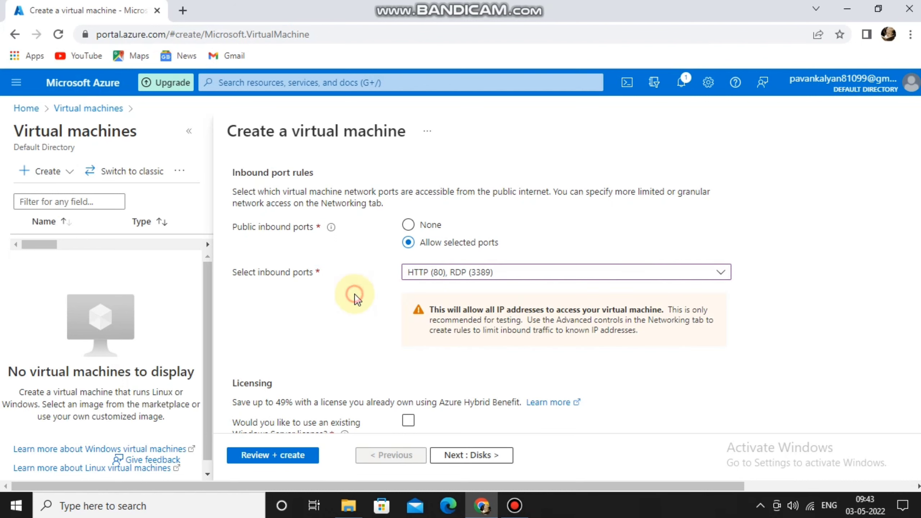
Continue to the disk settings and set the OS disk type to Standard HDD
scroll(355, 296, "down", 2)
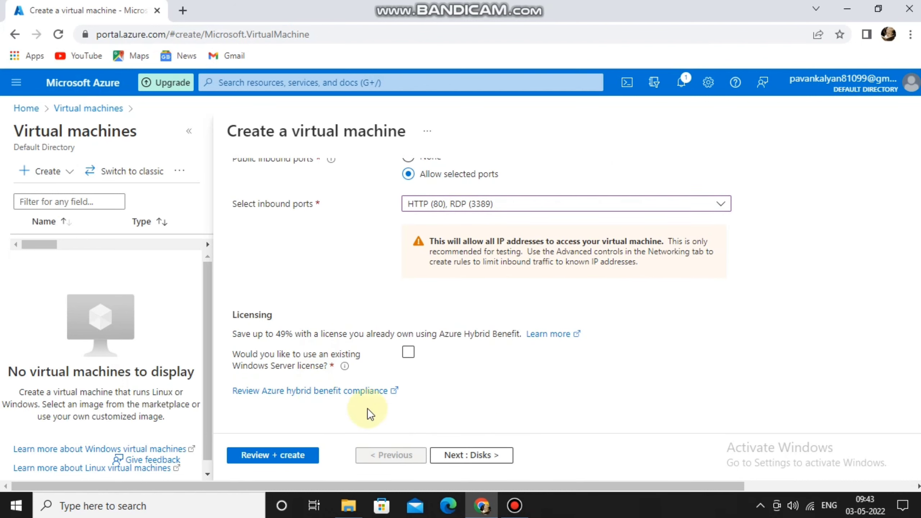
left_click(471, 455)
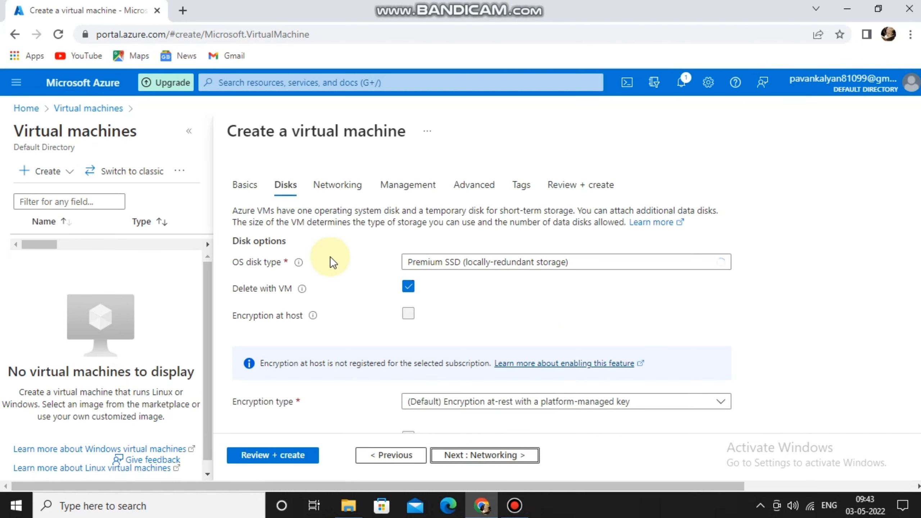
left_click(491, 266)
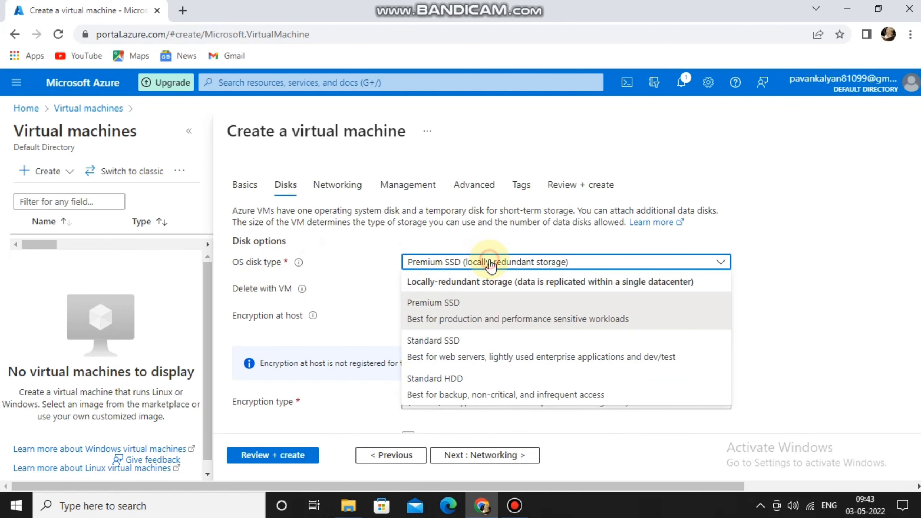
left_click(457, 380)
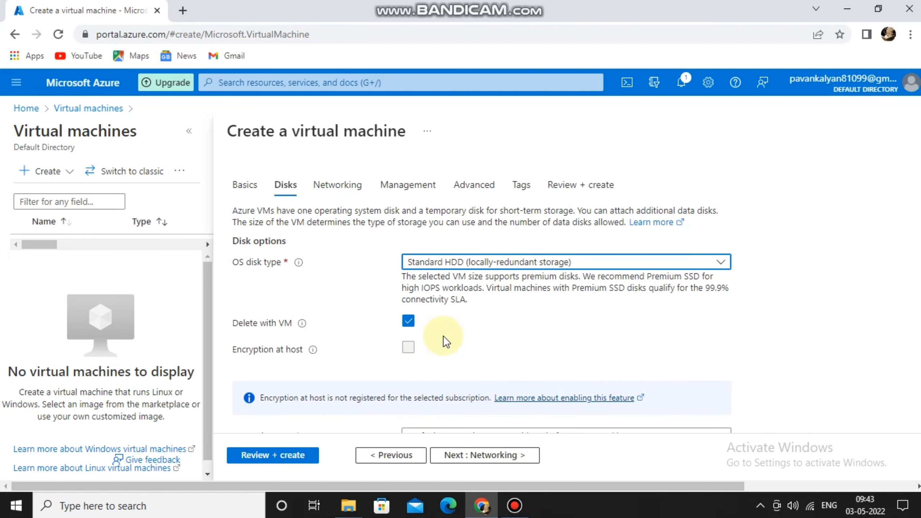
Keep the default encryption and data disk options and continue to the networking settings
scroll(446, 331, "down", 5)
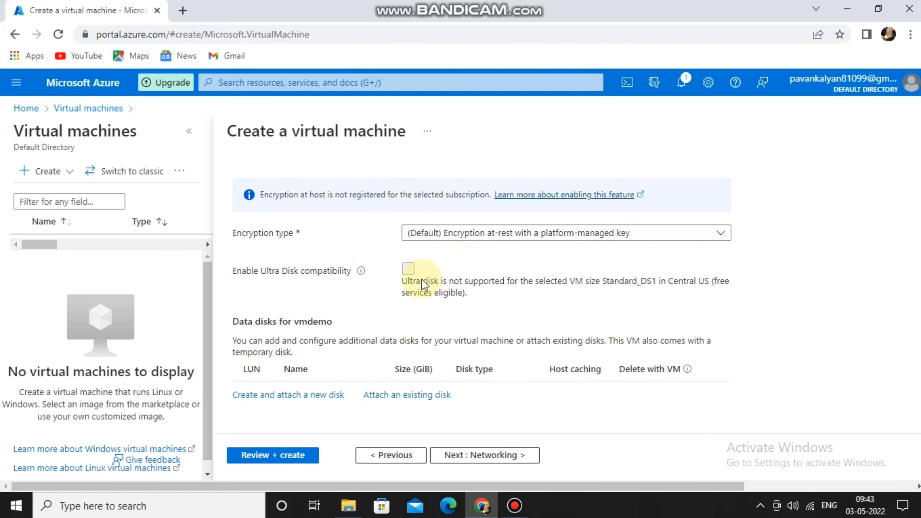
scroll(466, 309, "down", 1)
left_click(477, 457)
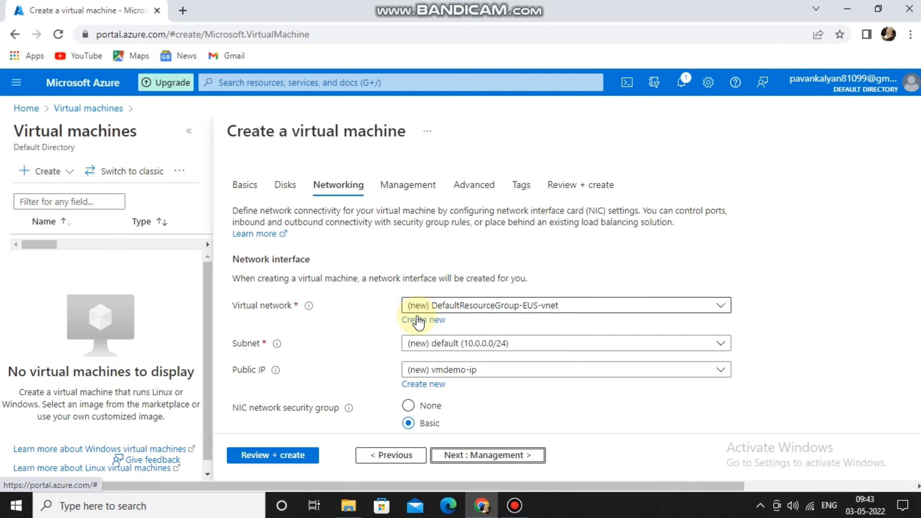
Keep the default virtual network, subnet, public IP and security group, and continue to the management settings
scroll(312, 322, "down", 2)
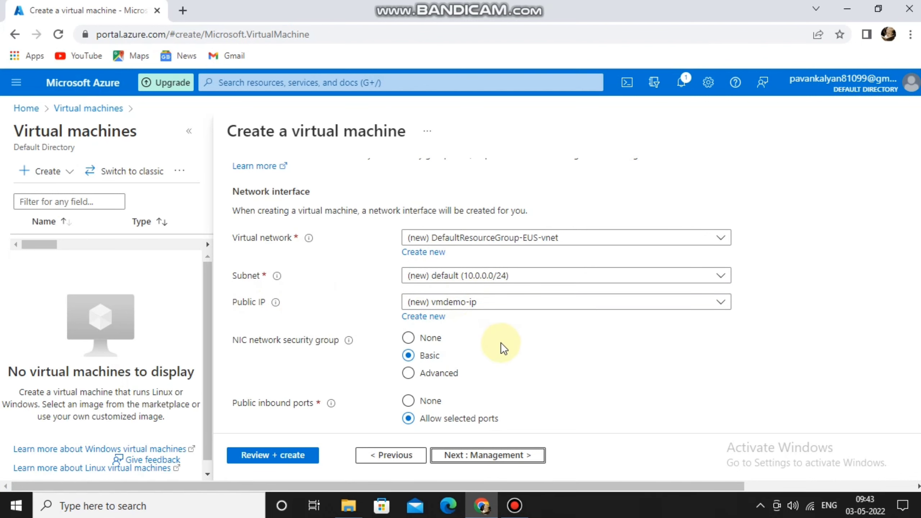
scroll(463, 325, "down", 2)
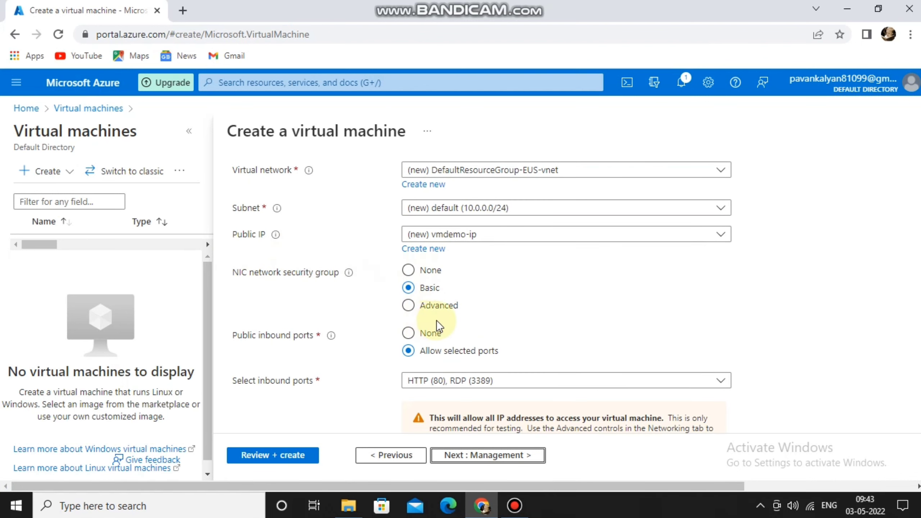
scroll(501, 293, "down", 2)
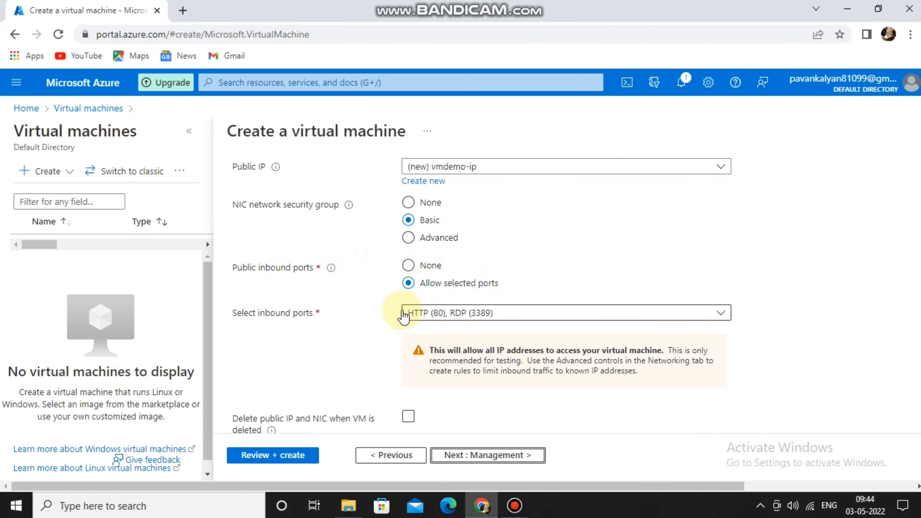
scroll(328, 348, "down", 2)
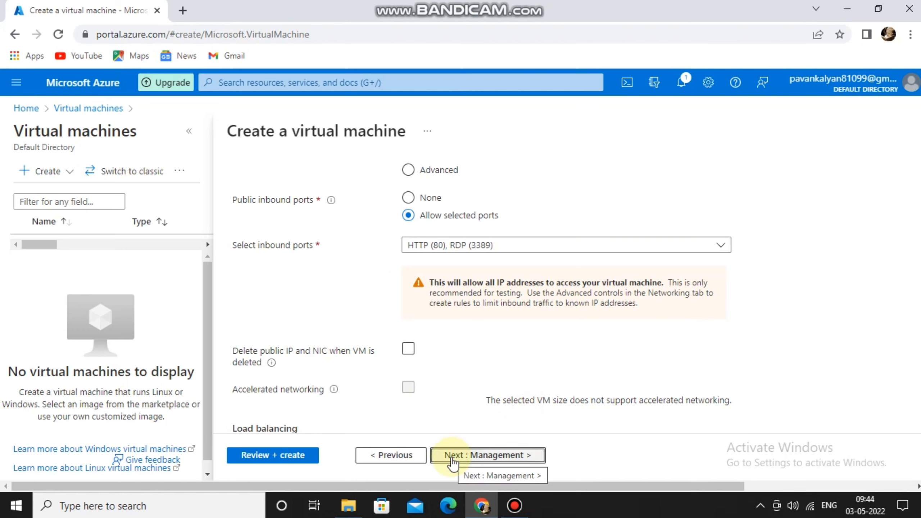
left_click(453, 458)
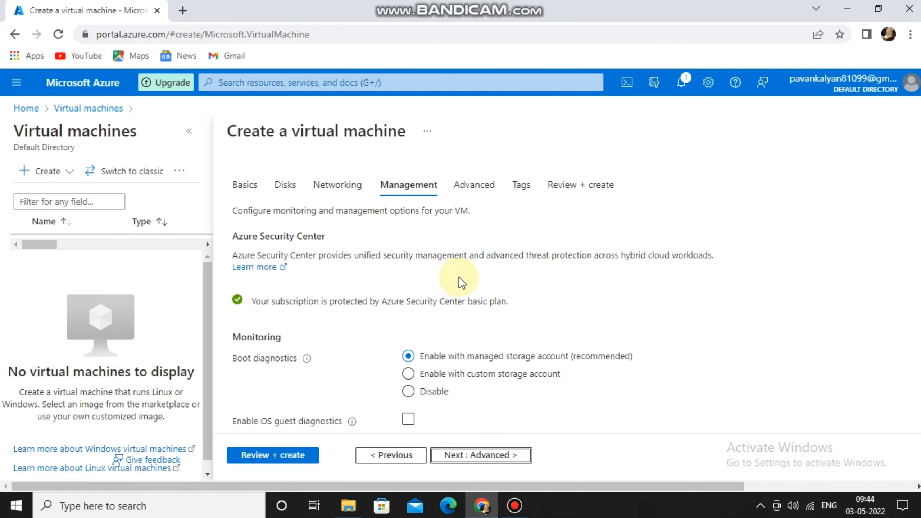
Keep the default monitoring, identity, backup and update options and continue to the advanced settings
scroll(461, 283, "down", 2)
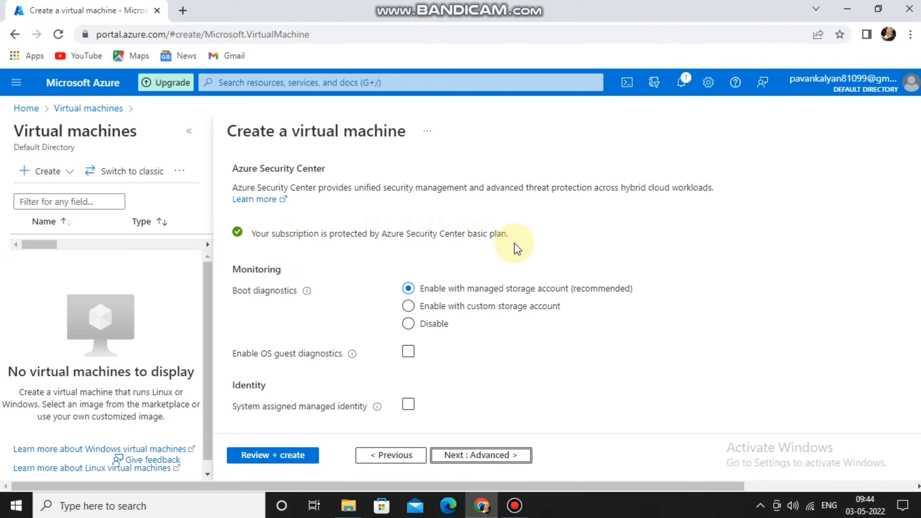
scroll(445, 347, "down", 2)
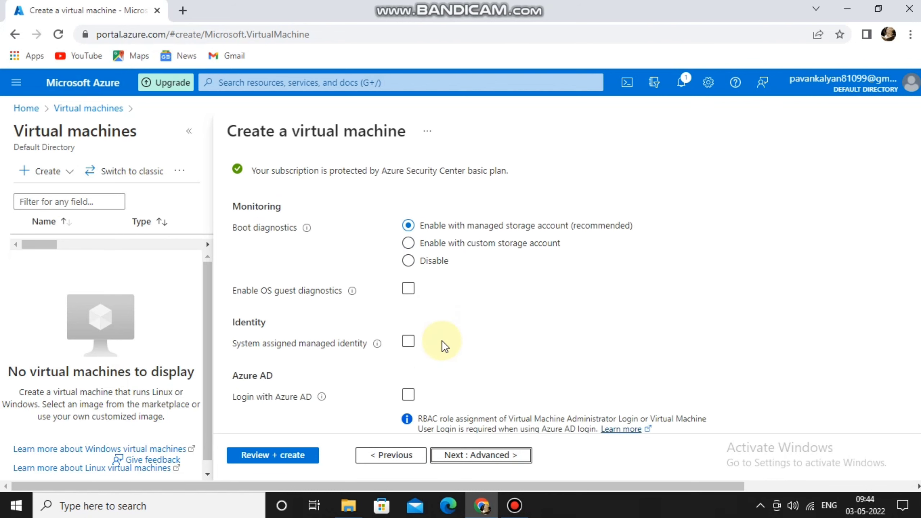
scroll(431, 401, "down", 7)
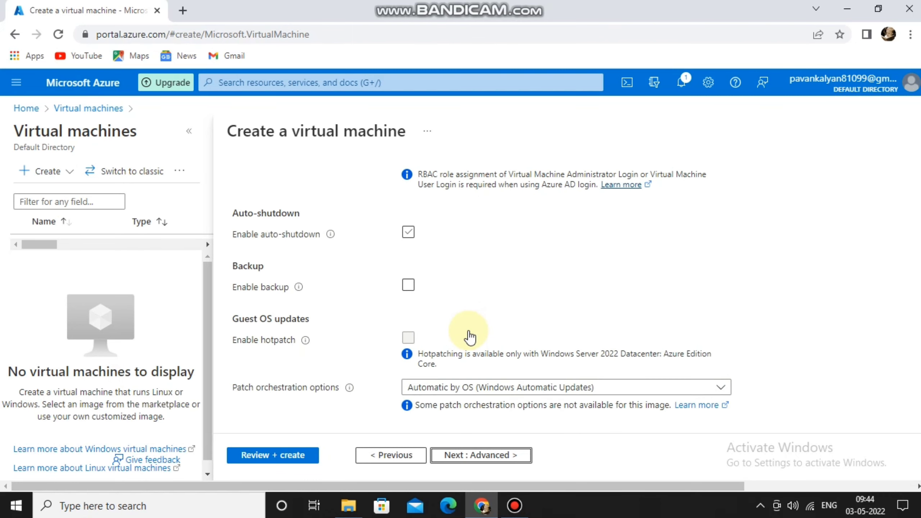
left_click(458, 456)
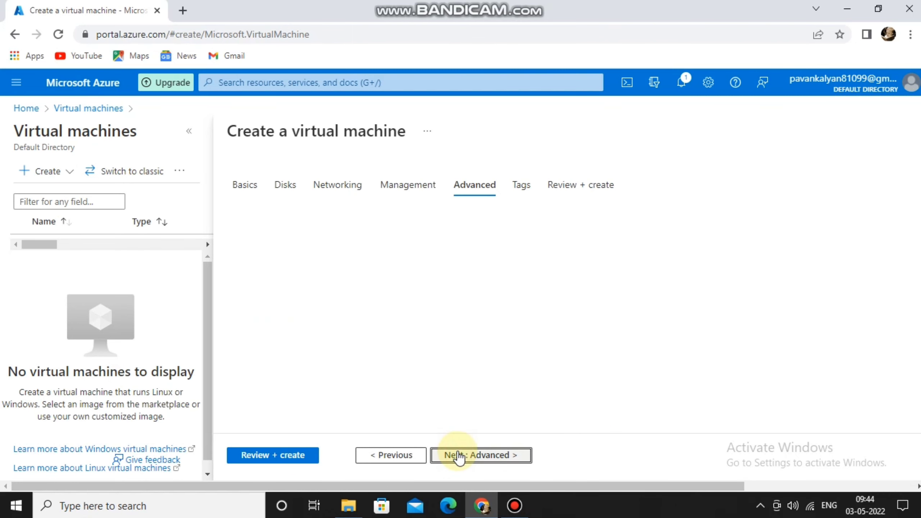
Keep the default advanced settings, leave the tags empty and proceed to the final review
scroll(397, 274, "down", 1)
scroll(397, 275, "down", 9)
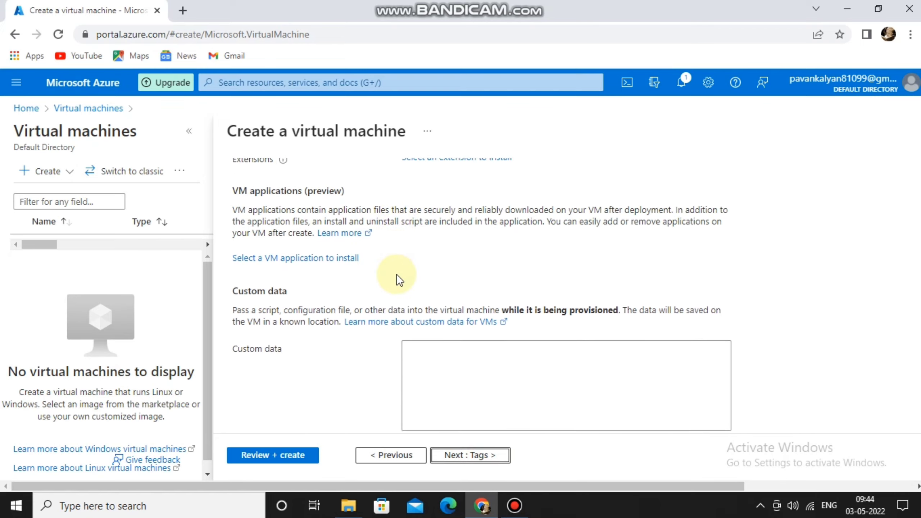
scroll(397, 274, "down", 6)
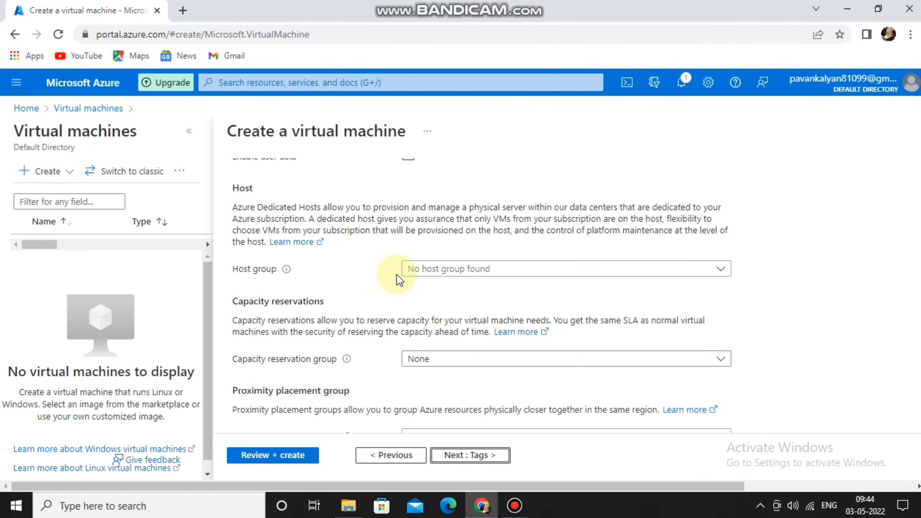
left_click(479, 449)
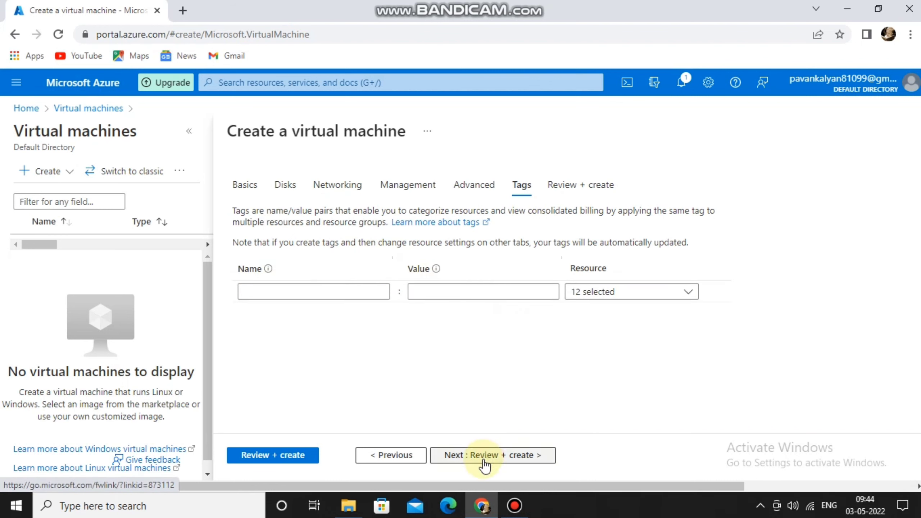
left_click(483, 459)
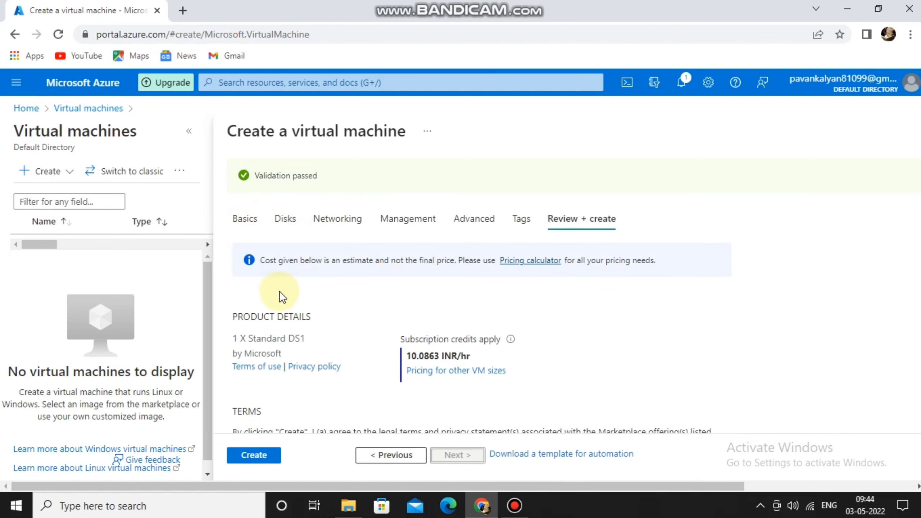
Review the basics, disk, networking and management summary and create the virtual machine
scroll(415, 312, "down", 2)
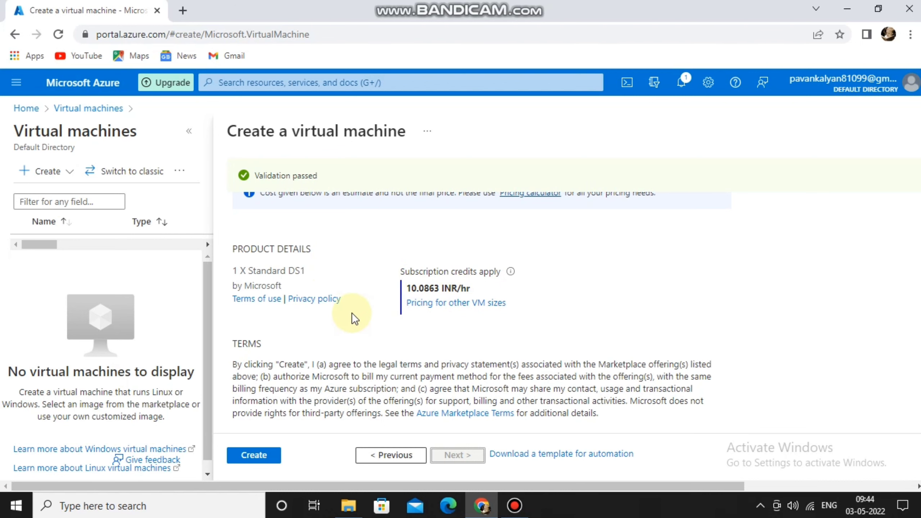
scroll(359, 310, "down", 3)
scroll(383, 312, "down", 5)
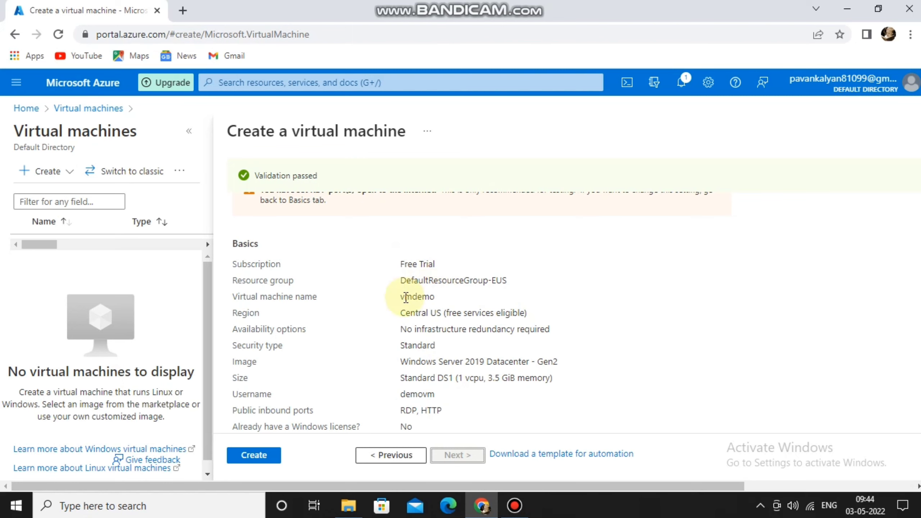
scroll(417, 294, "up", 1)
scroll(399, 287, "down", 3)
scroll(362, 279, "down", 7)
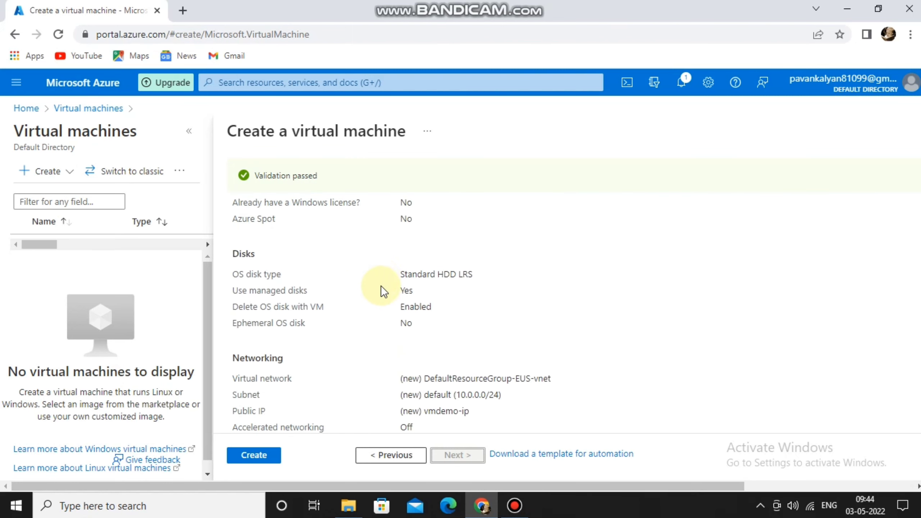
scroll(459, 360, "down", 7)
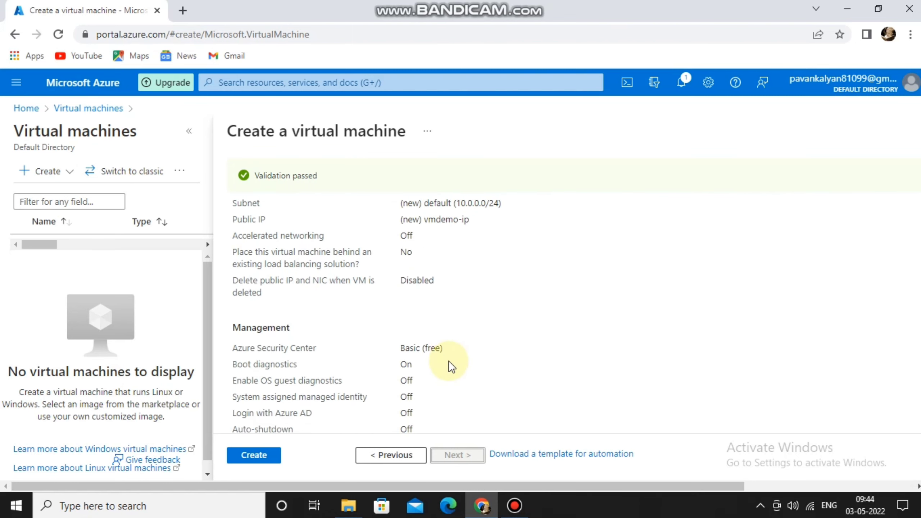
left_click(256, 452)
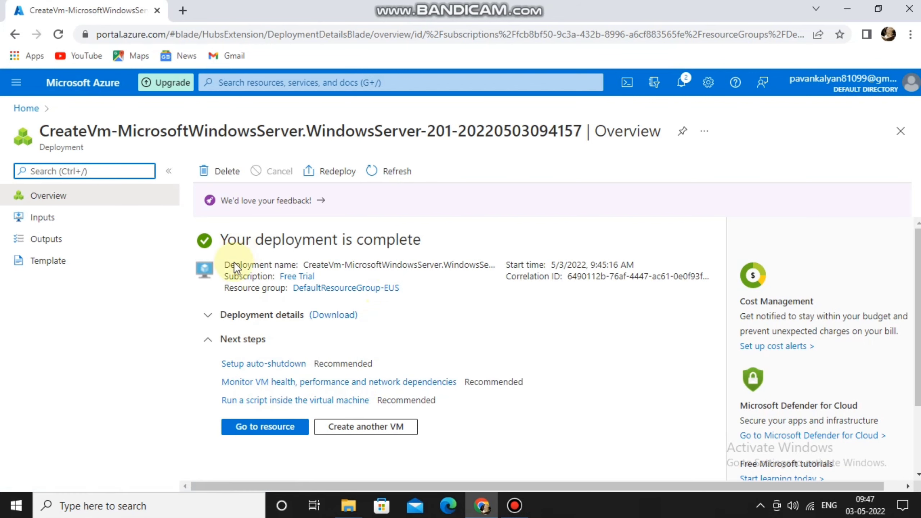
Open the deployed virtual machine's resource overview and examine its essentials, networking, size and disk properties
left_click(272, 428)
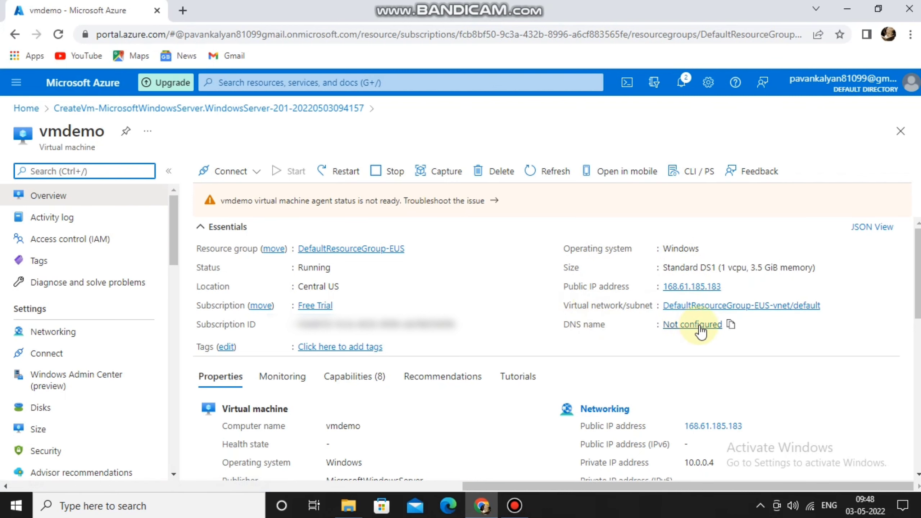
scroll(496, 274, "down", 2)
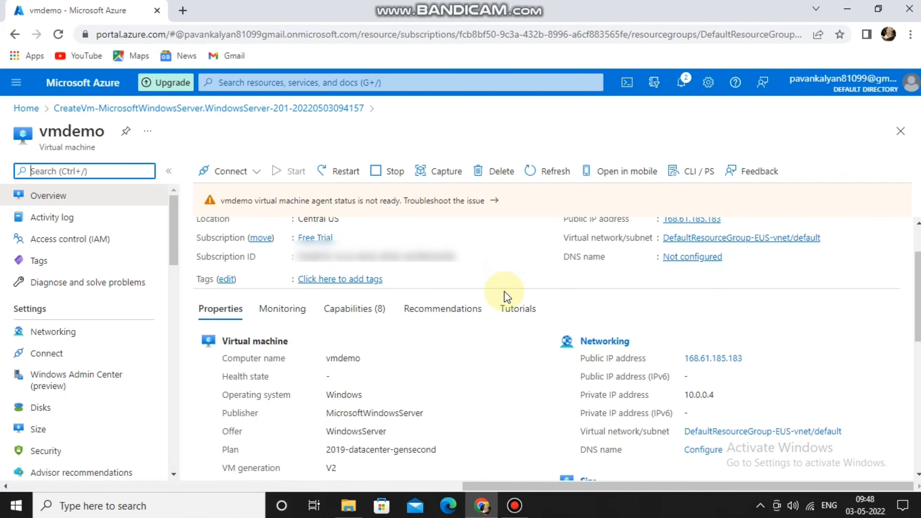
scroll(504, 291, "down", 2)
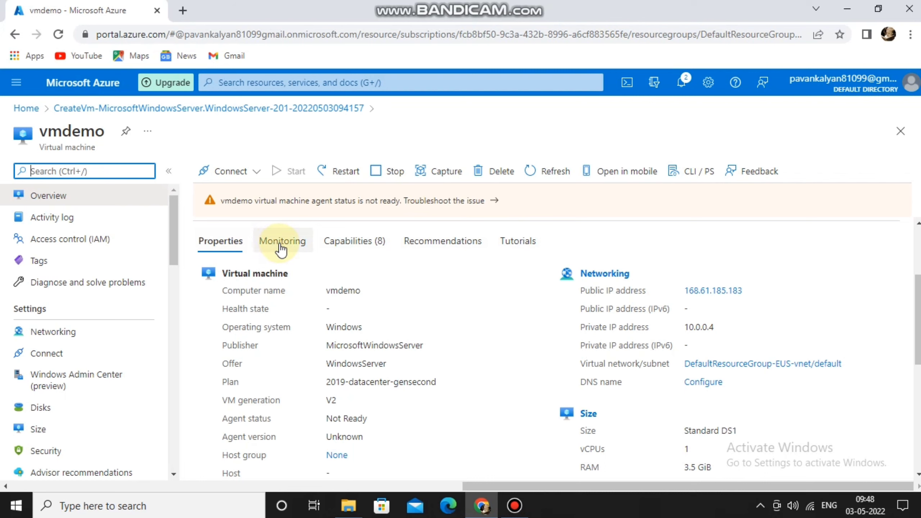
scroll(319, 356, "down", 2)
scroll(319, 356, "down", 5)
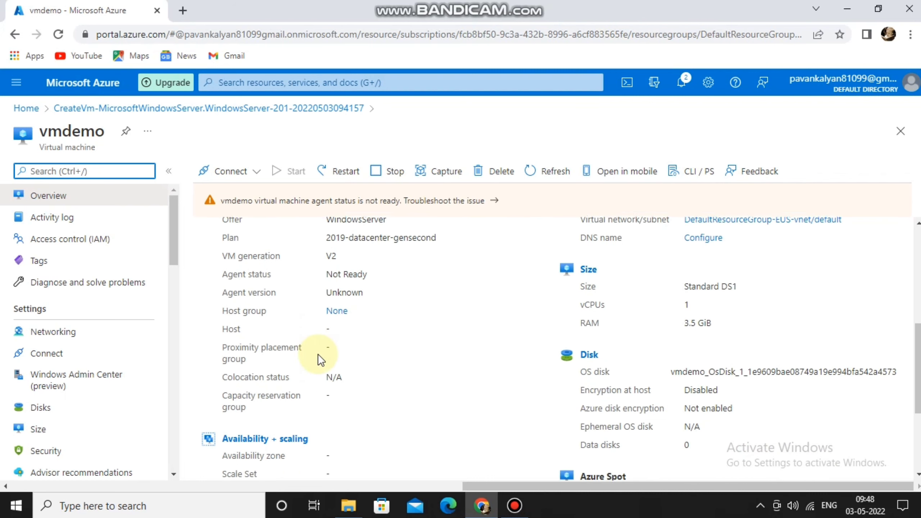
scroll(318, 359, "down", 1)
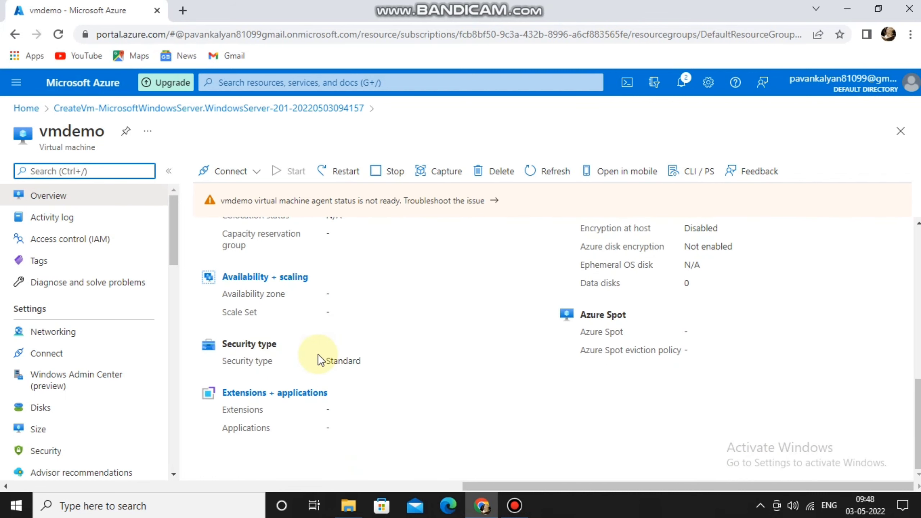
scroll(348, 363, "up", 7)
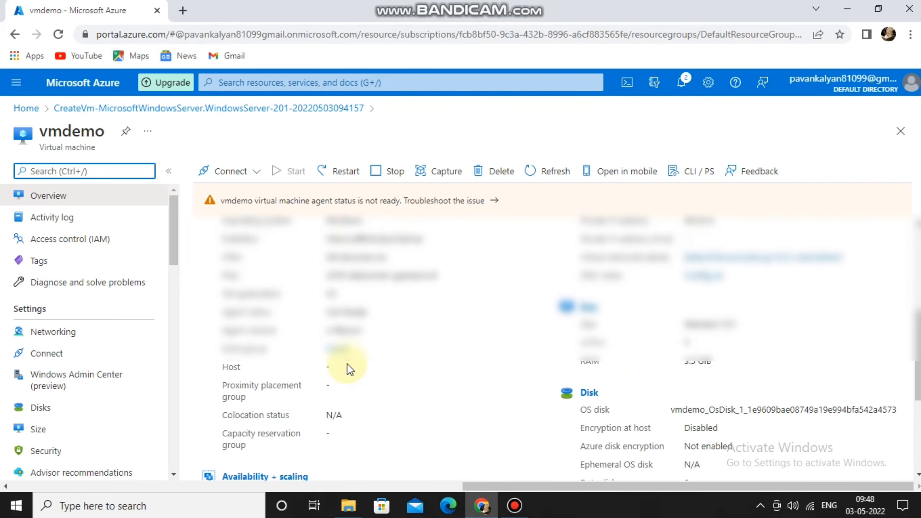
scroll(347, 363, "up", 4)
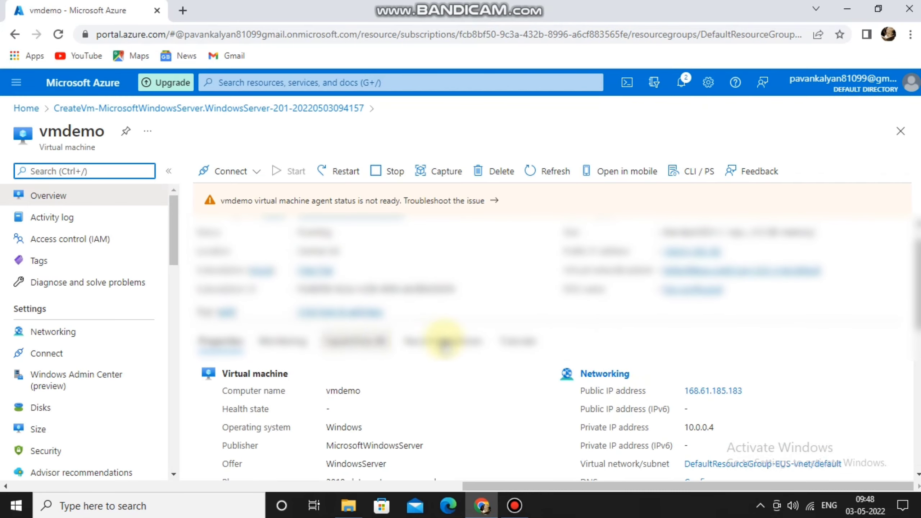
scroll(403, 374, "up", 1)
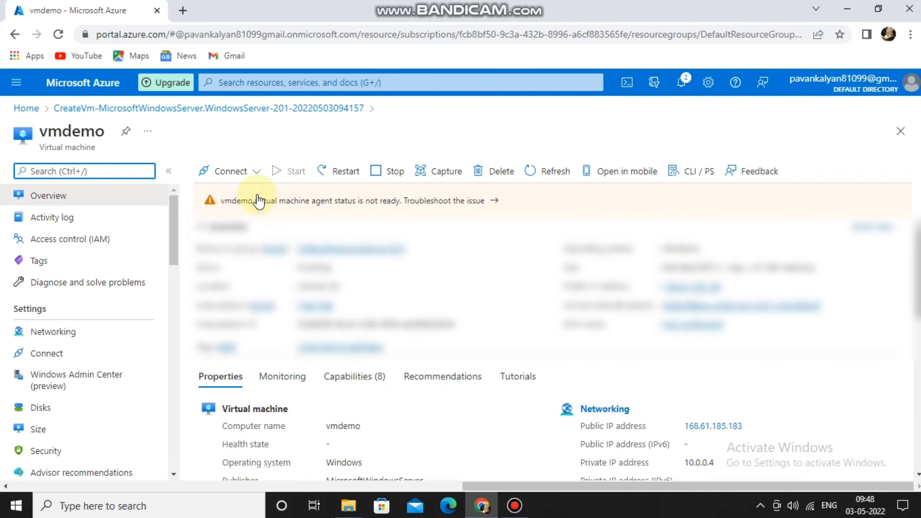
Download the virtual machine's RDP file for its public IP address and port 3389, open vmdemo.rdp and start the connection
left_click(250, 178)
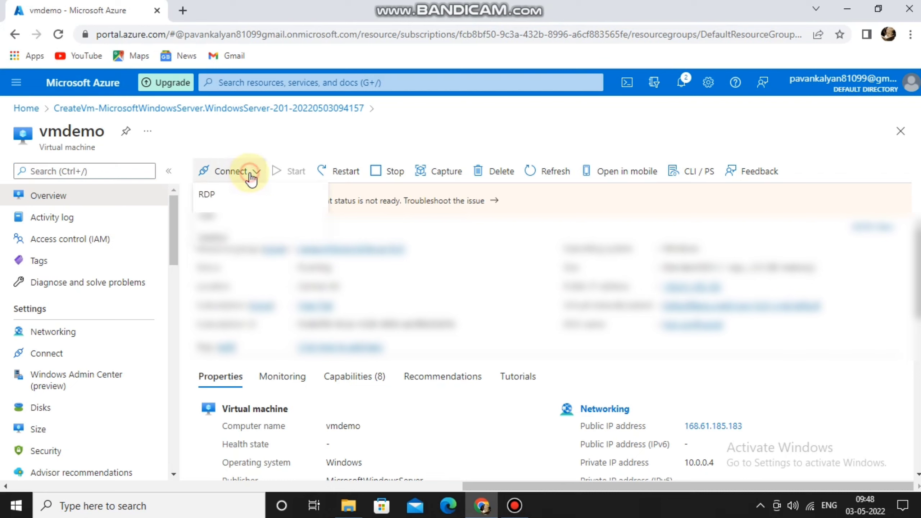
left_click(232, 199)
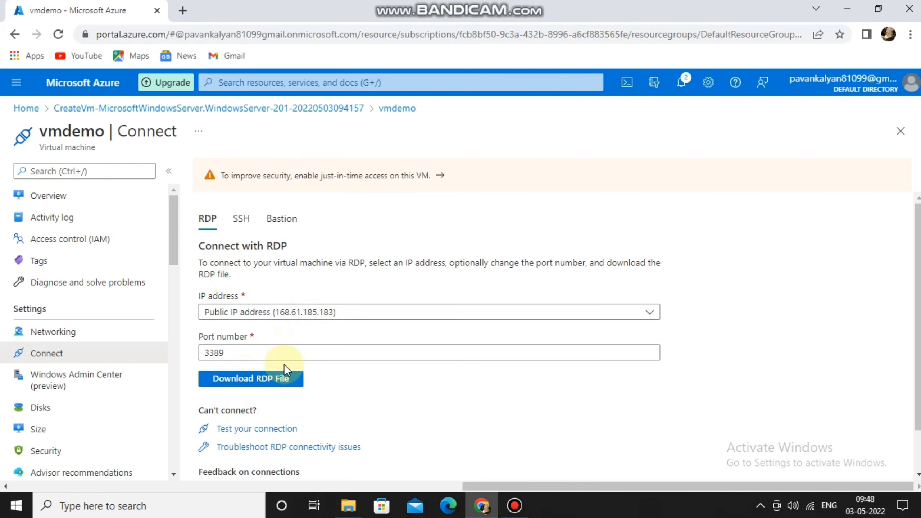
left_click(247, 370)
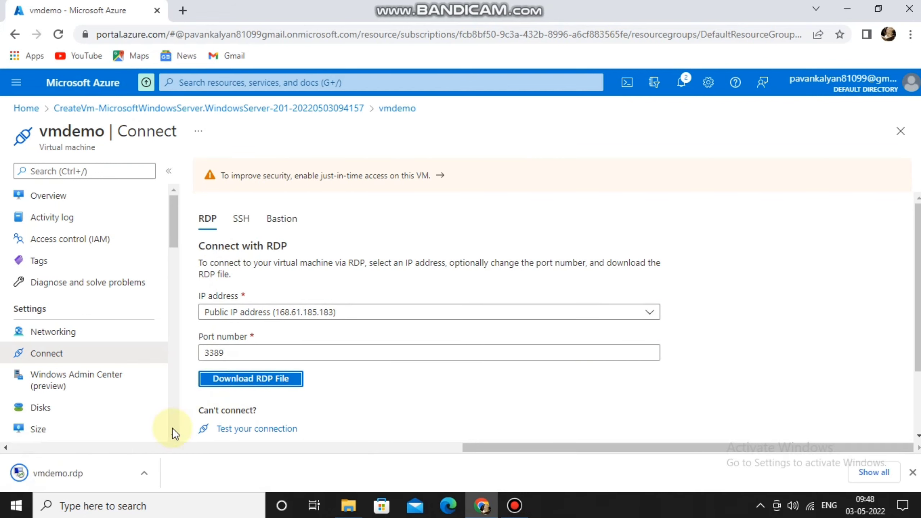
left_click(145, 474)
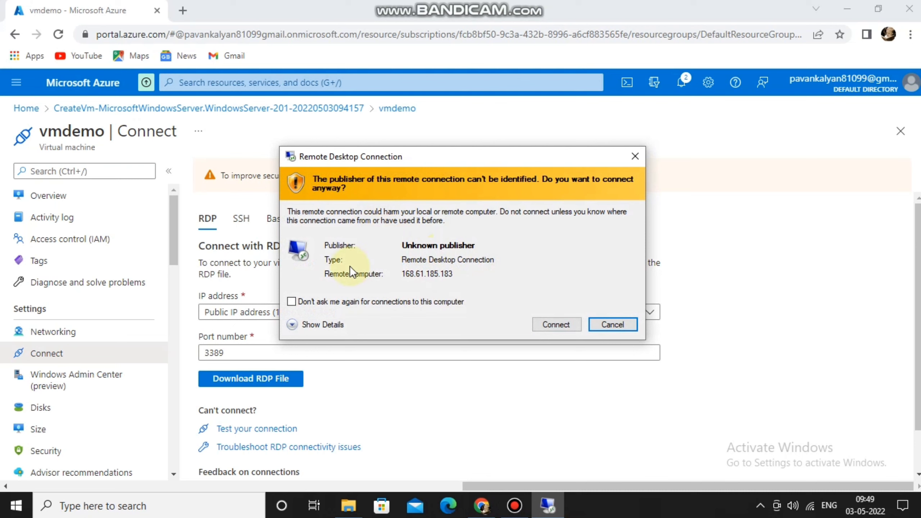
left_click(537, 325)
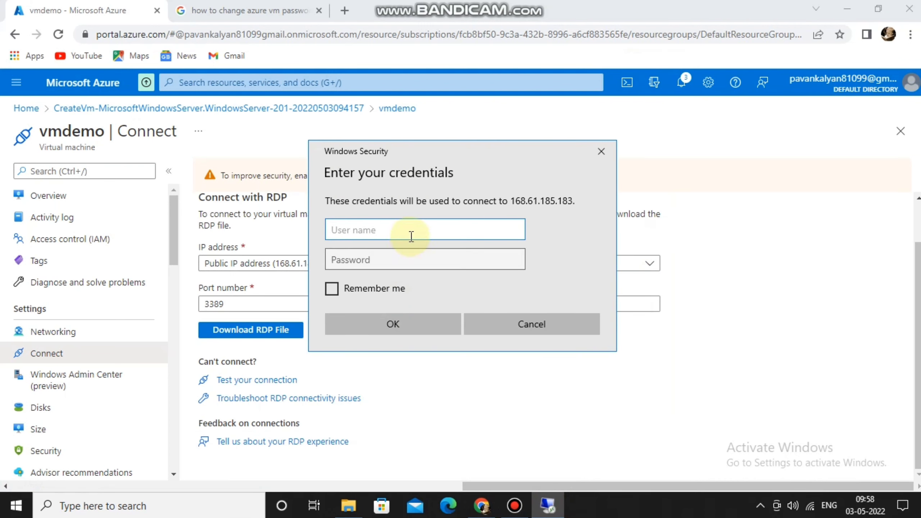
Sign in to the remote computer with user name vmdemo and the account password, accepting the untrusted certificate
type("v")
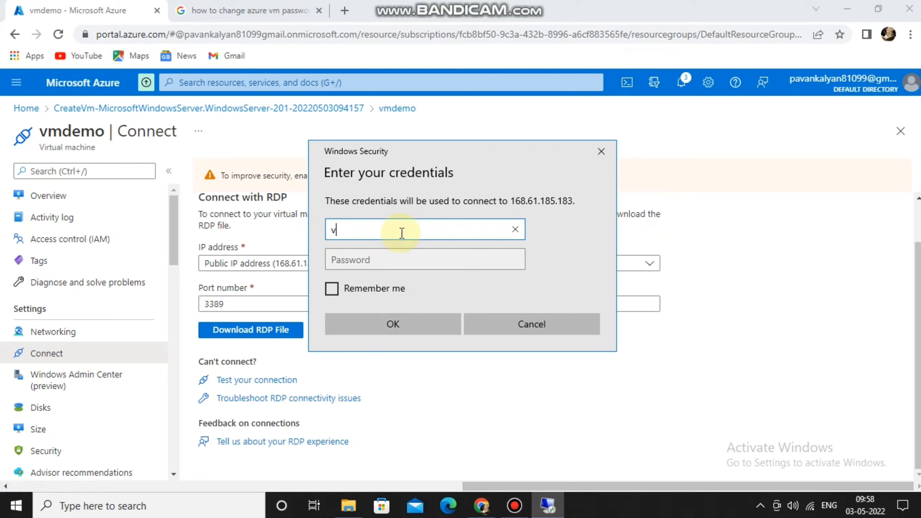
type("mdemo")
left_click(404, 255)
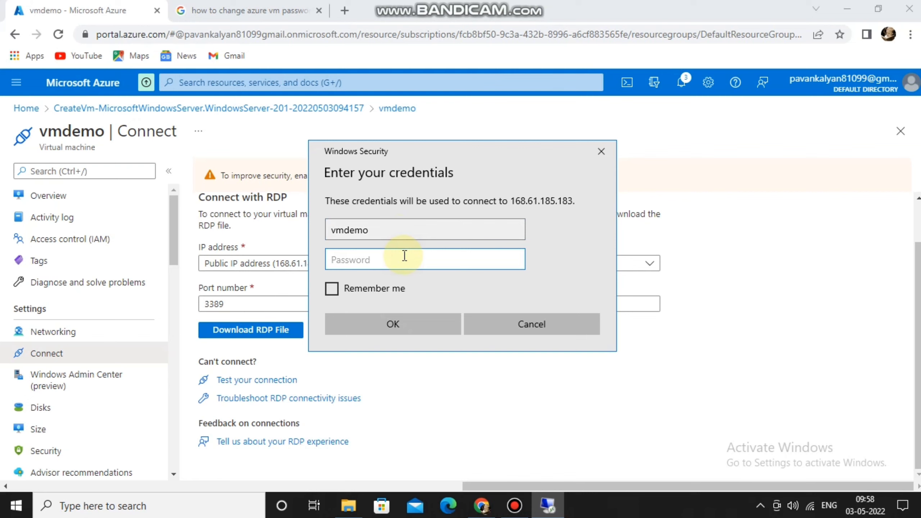
type("••••••••••••••••")
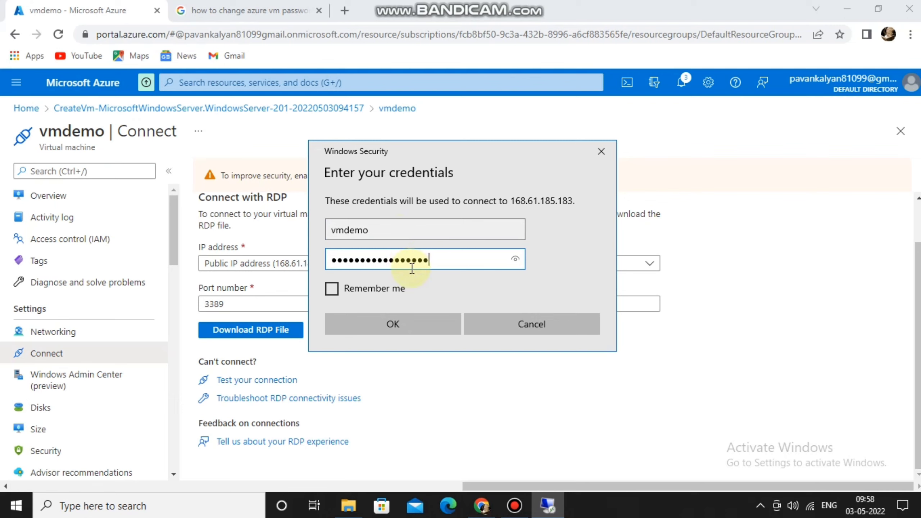
left_click(412, 327)
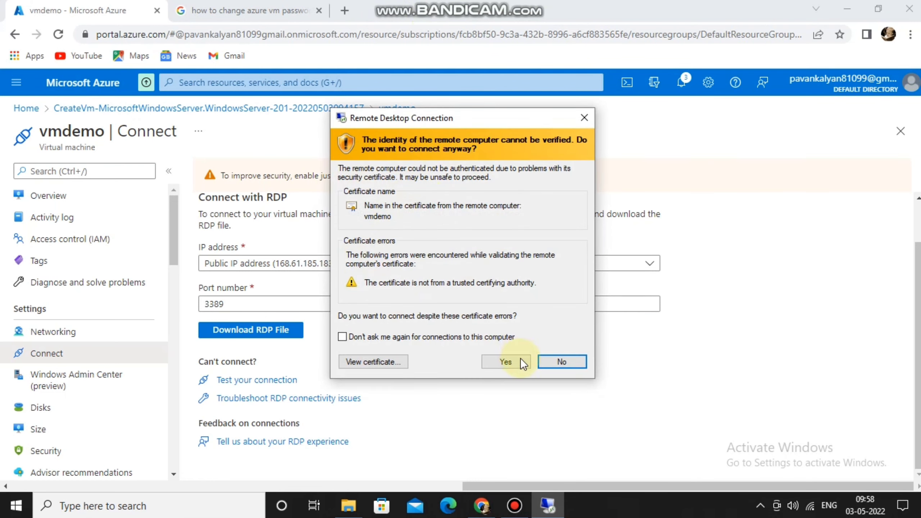
left_click(506, 361)
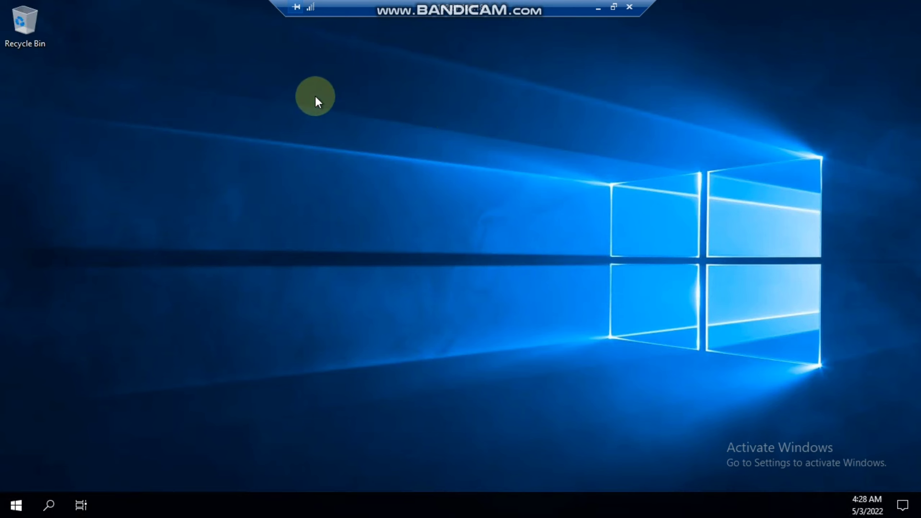
right_click(242, 76)
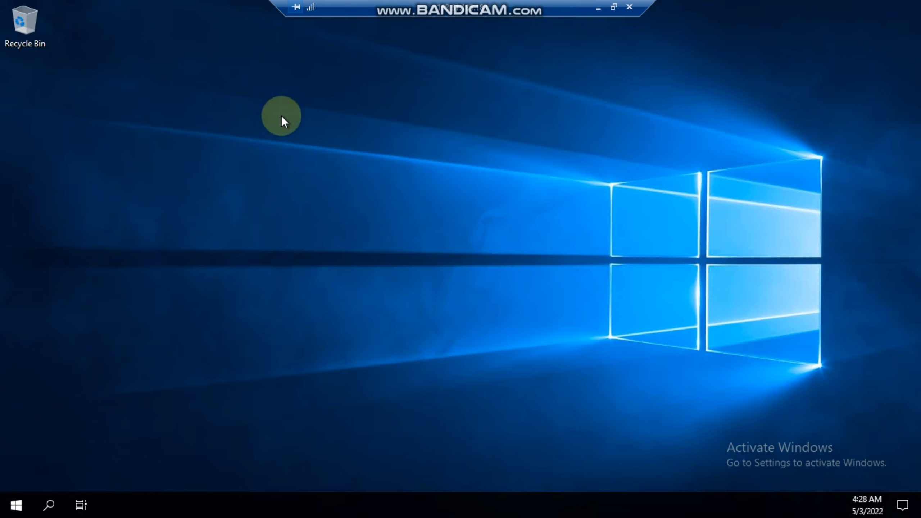
left_click(282, 115)
right_click(282, 116)
left_click(303, 157)
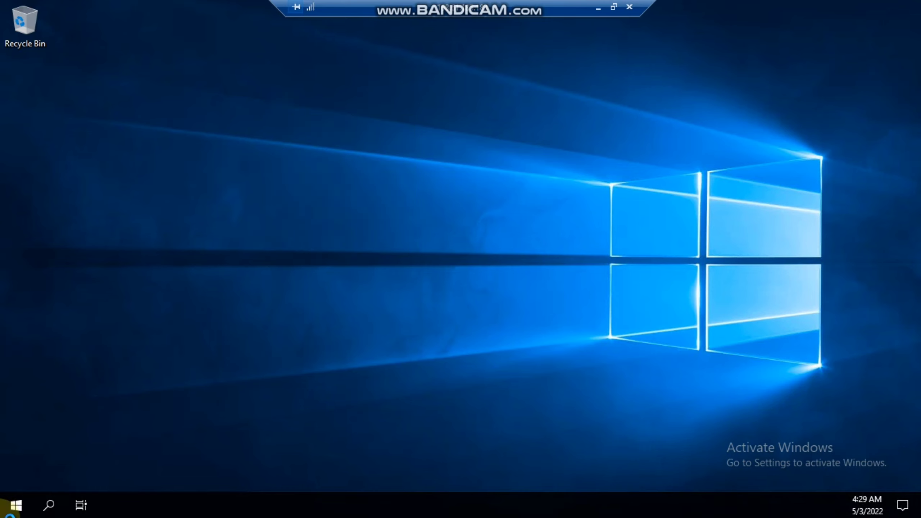